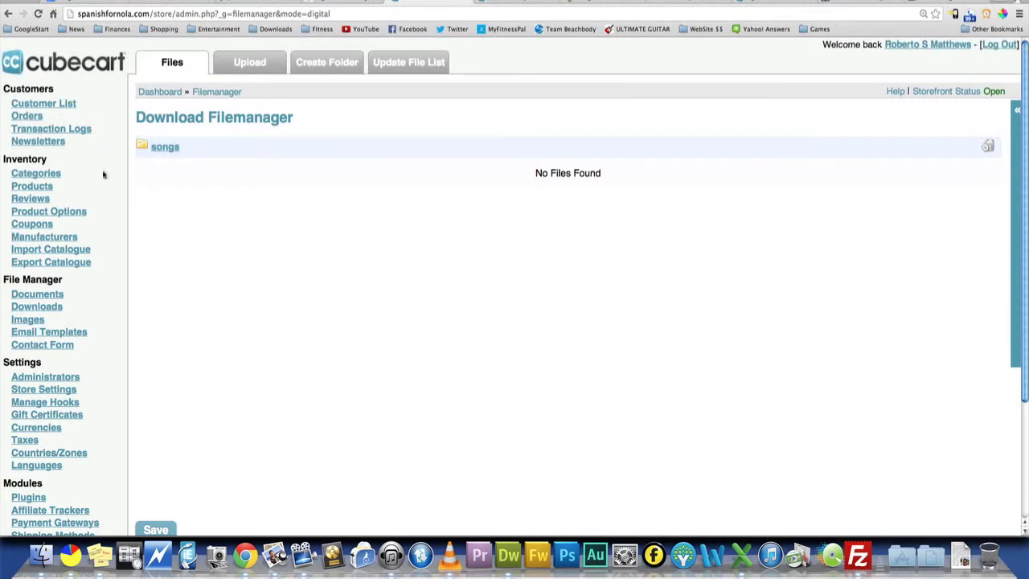
- Open the download file manager and look at its Create Folder form, then return to the file list
left_click(37, 291)
left_click(48, 306)
scroll(338, 197, "down", 1)
scroll(339, 197, "up", 1)
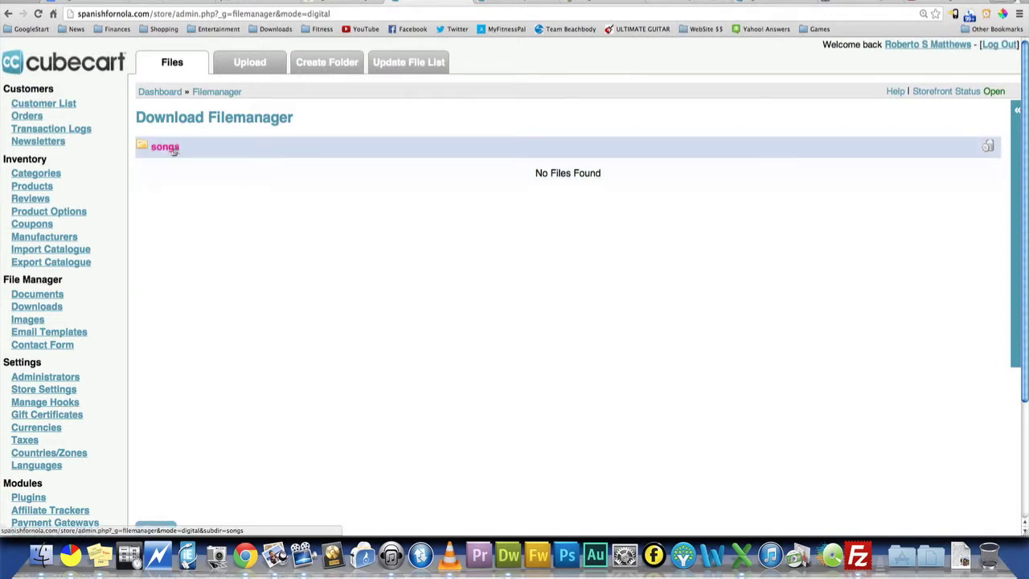
left_click(325, 64)
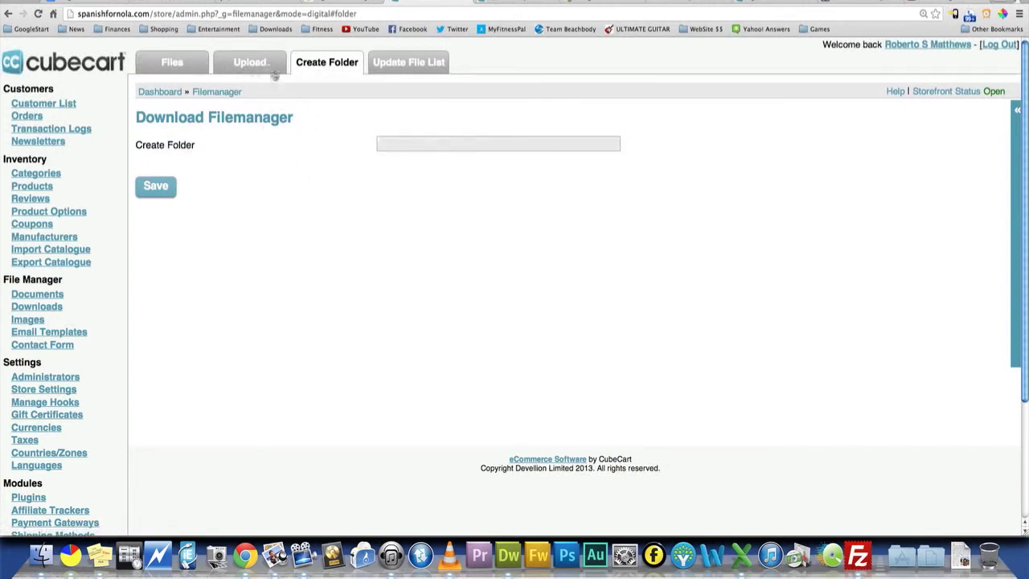
left_click(401, 147)
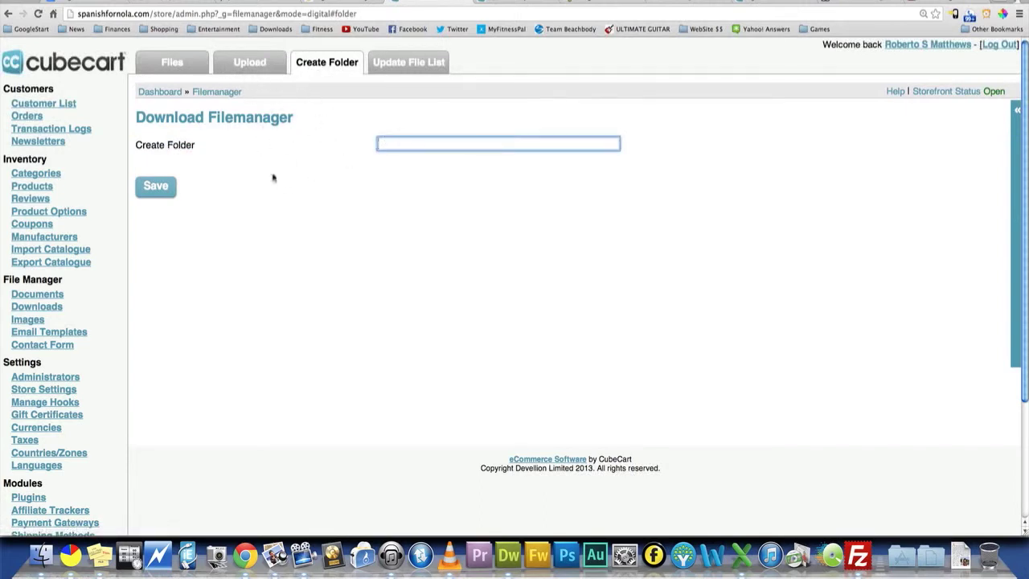
left_click(153, 64)
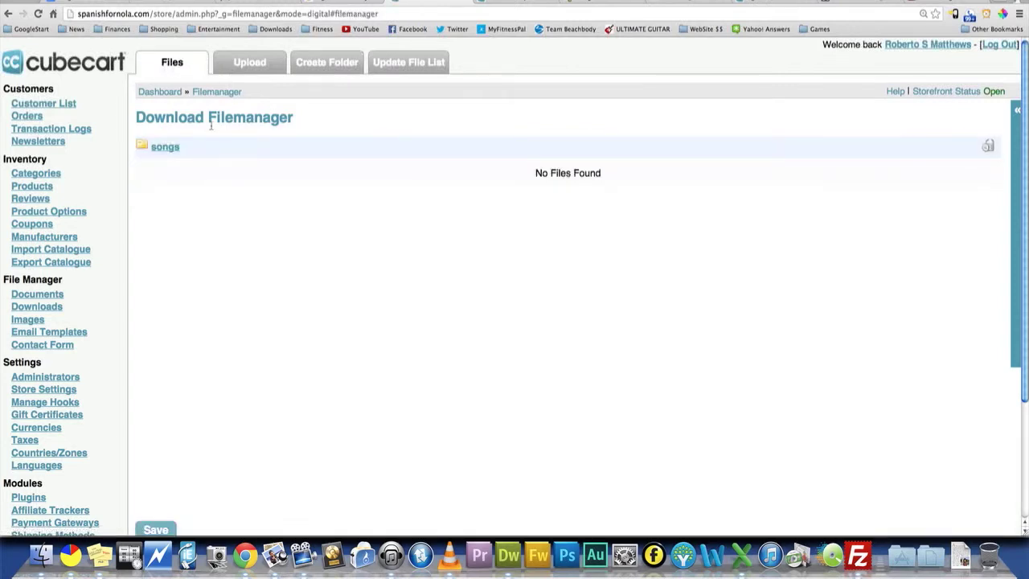
- Upload MyFavoriteThings.mp3 from the My Favorite Things project's Bounces folder, under Music/Logic, into the songs download folder
left_click(174, 151)
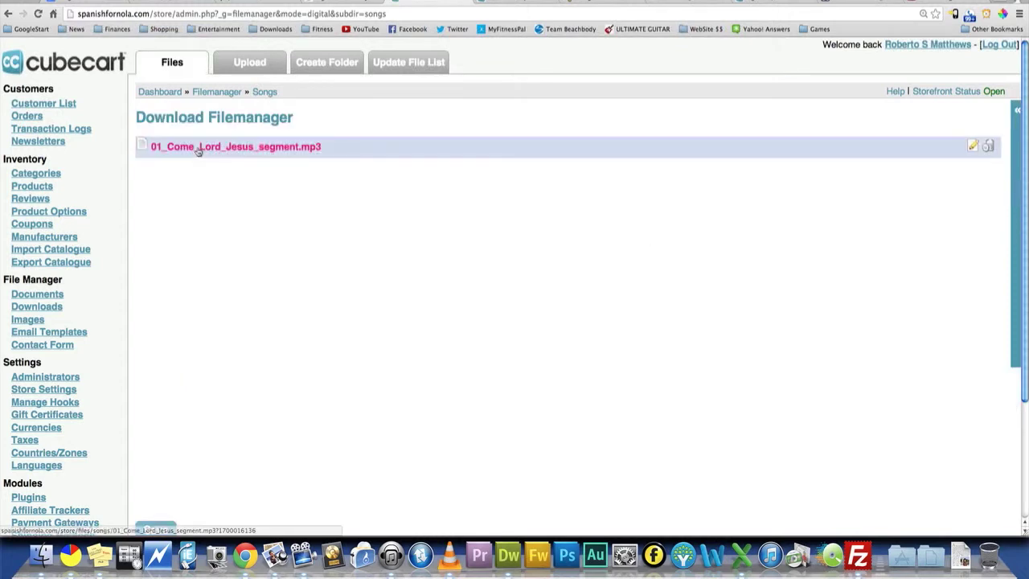
left_click(250, 63)
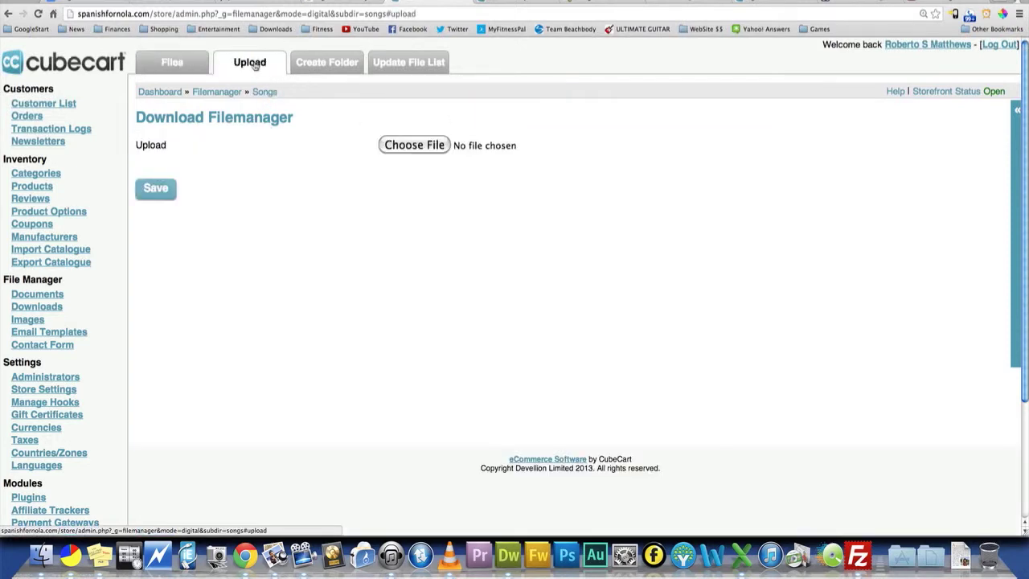
left_click(405, 146)
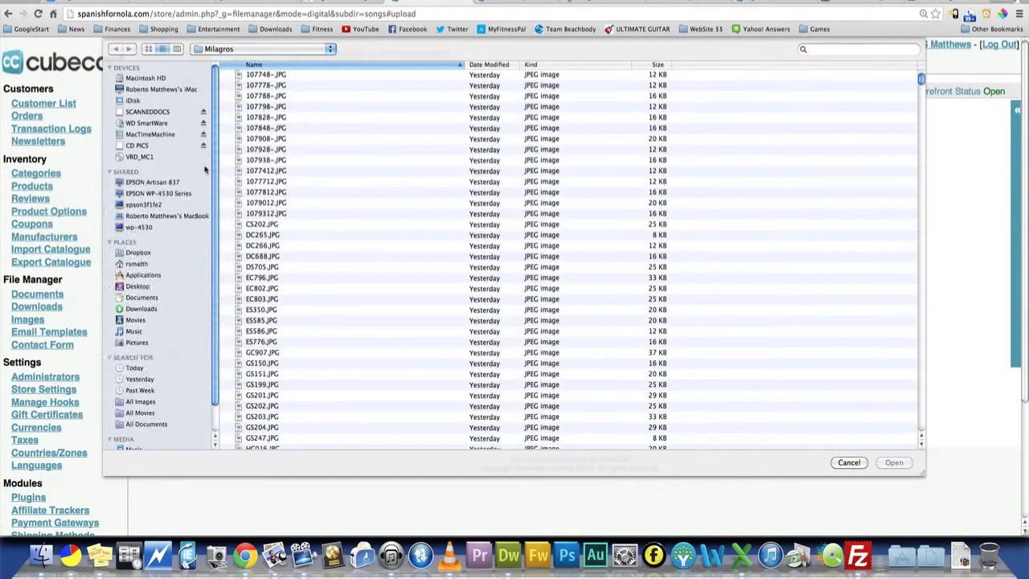
left_click(134, 330)
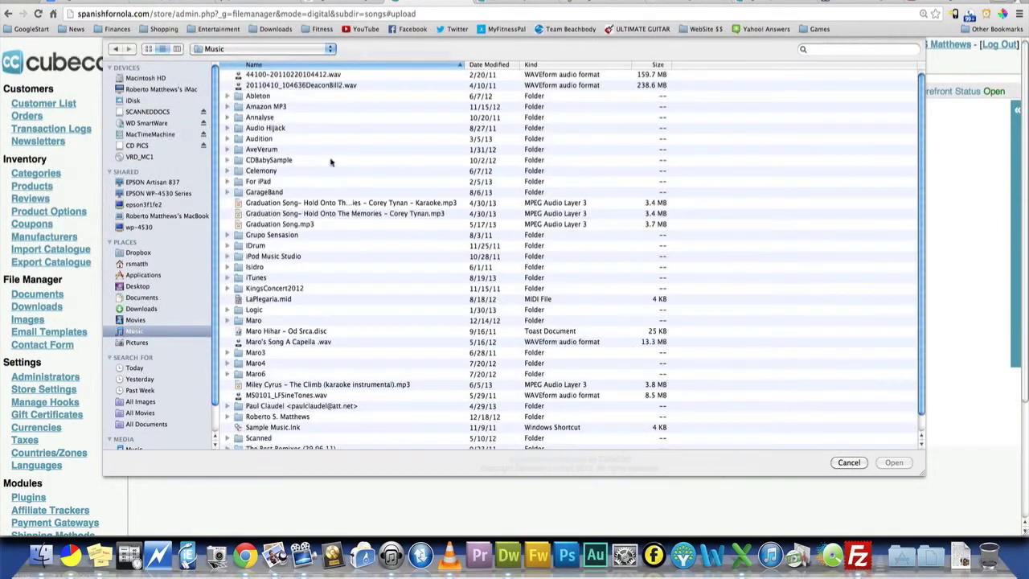
scroll(333, 180, "down", 1)
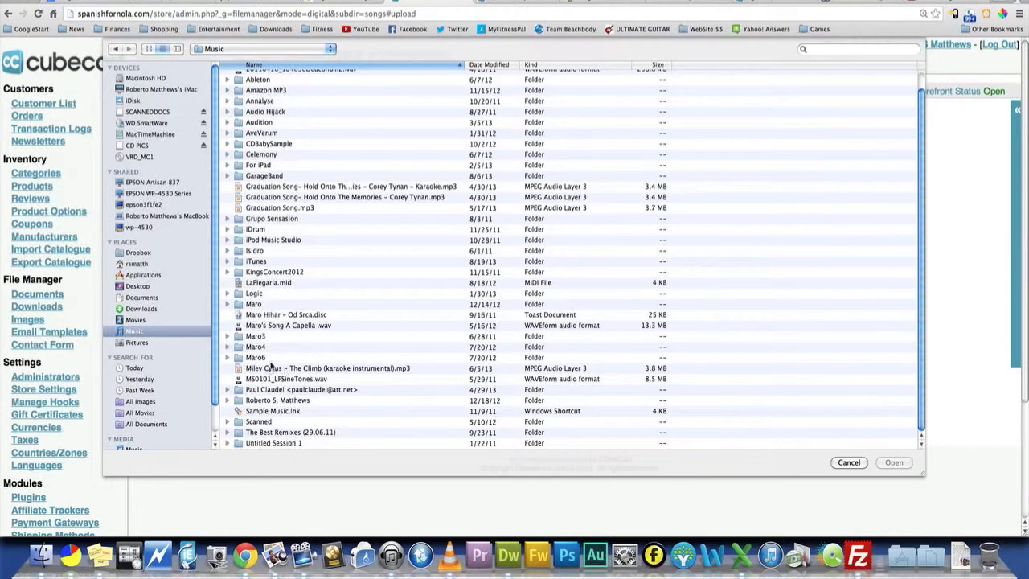
double_click(277, 292)
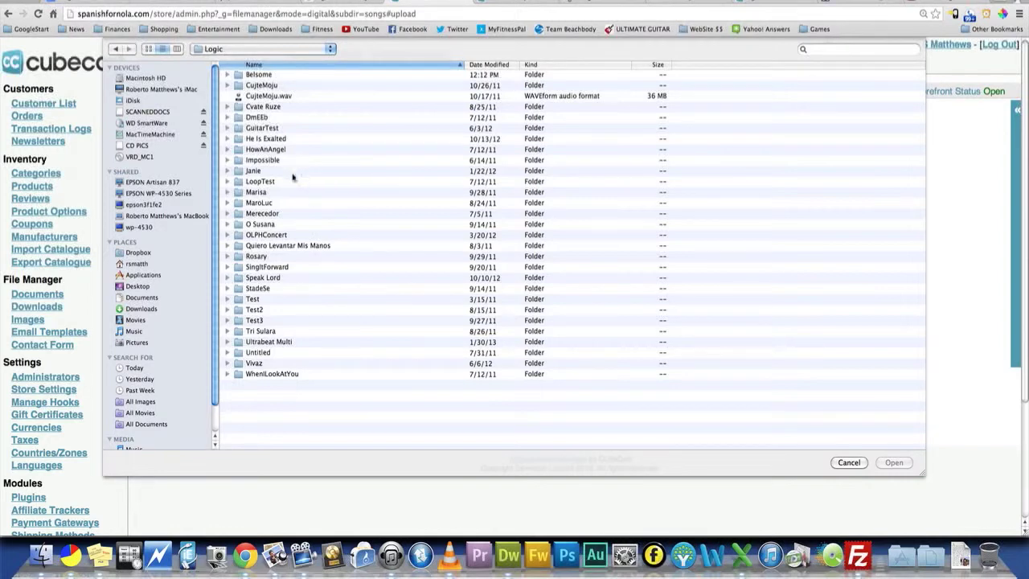
double_click(262, 74)
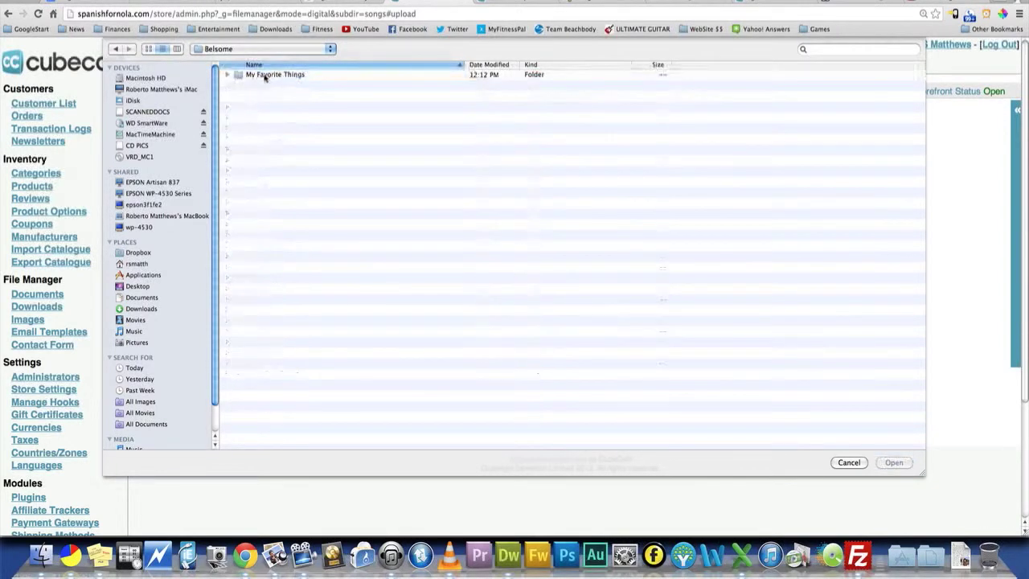
double_click(265, 76)
double_click(265, 85)
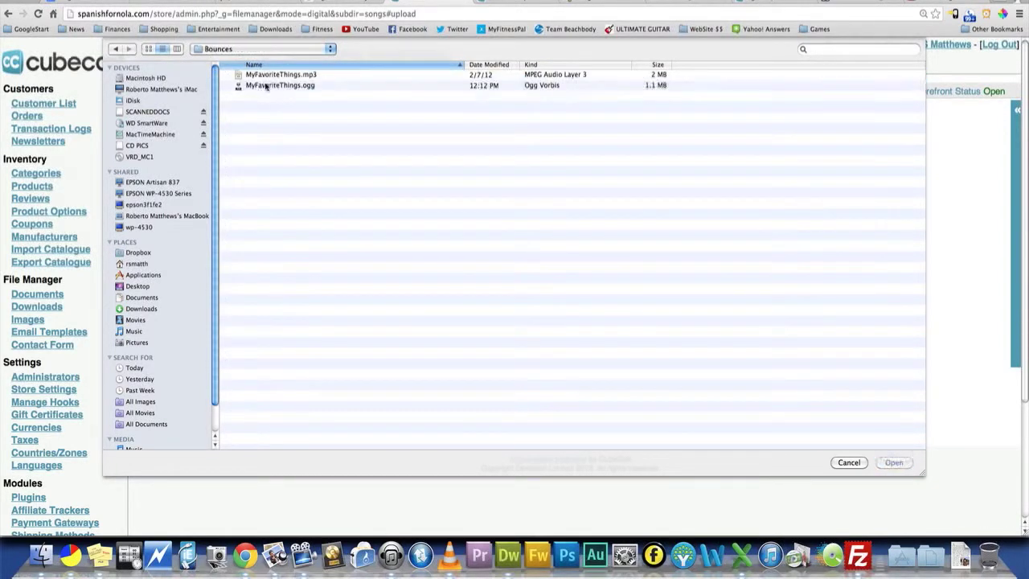
left_click(272, 75)
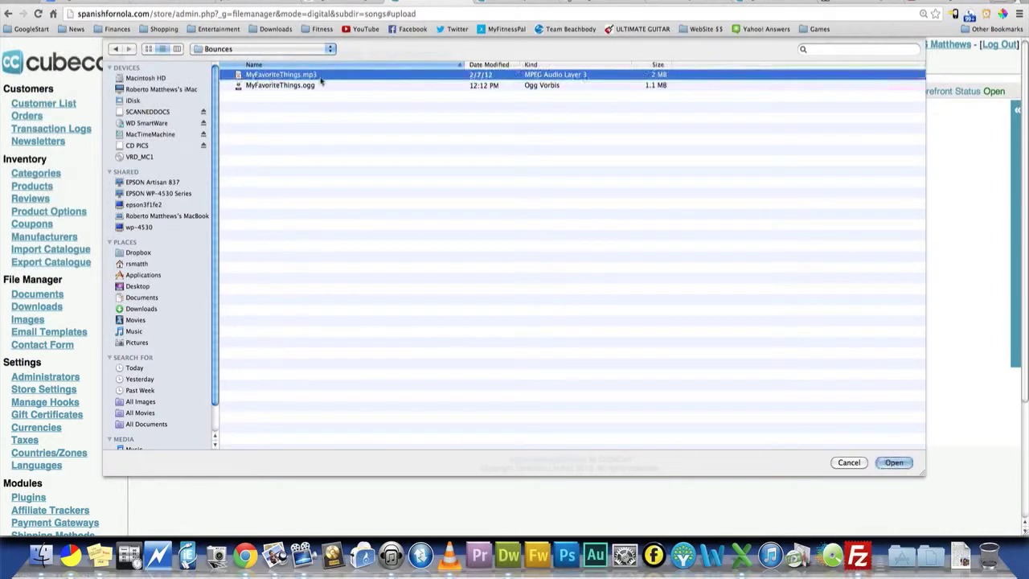
left_click(887, 461)
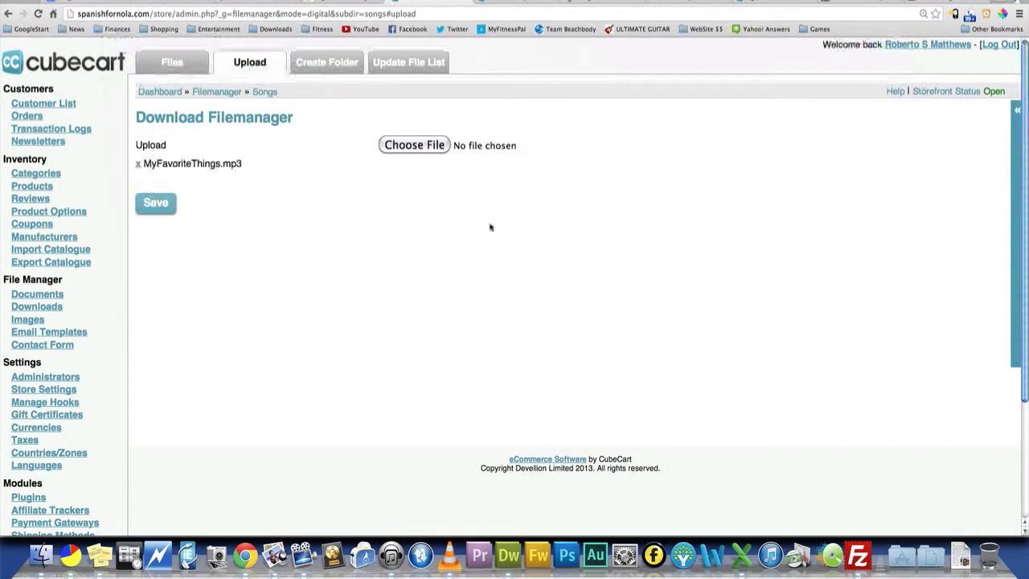
left_click(156, 203)
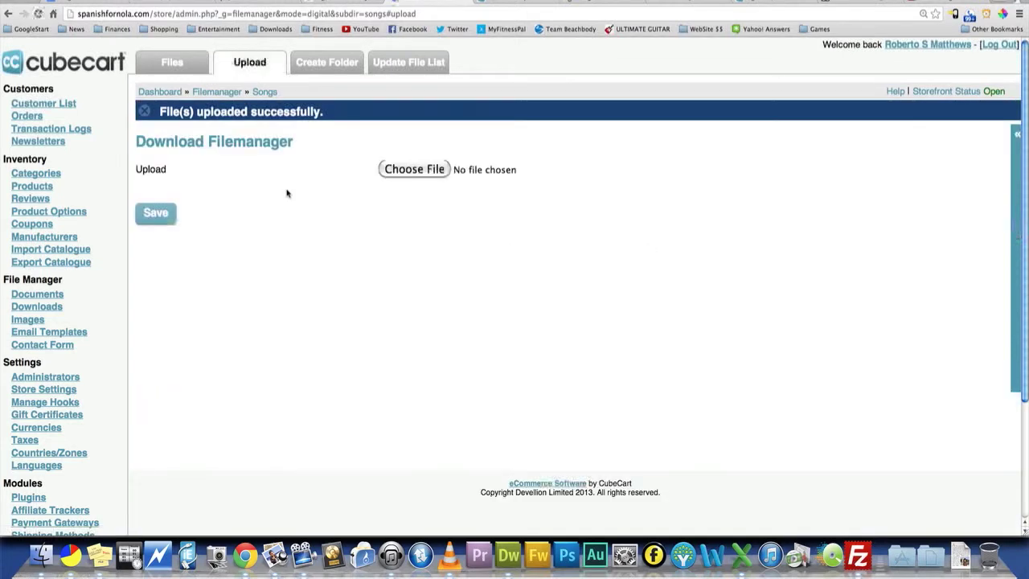
left_click(172, 70)
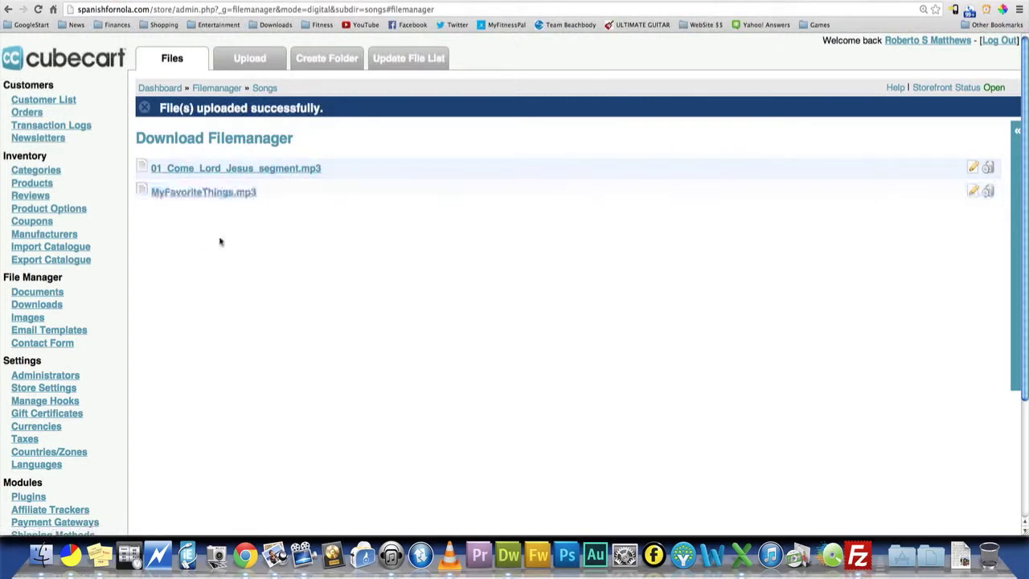
- Start adding a new product to the inventory and name it My Favorite Things
left_click(30, 185)
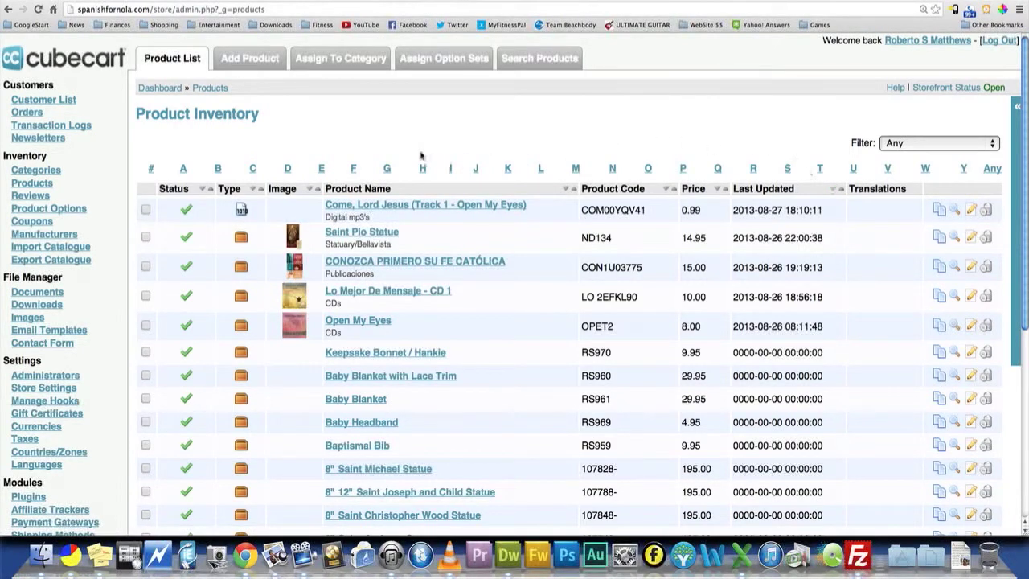
left_click(243, 60)
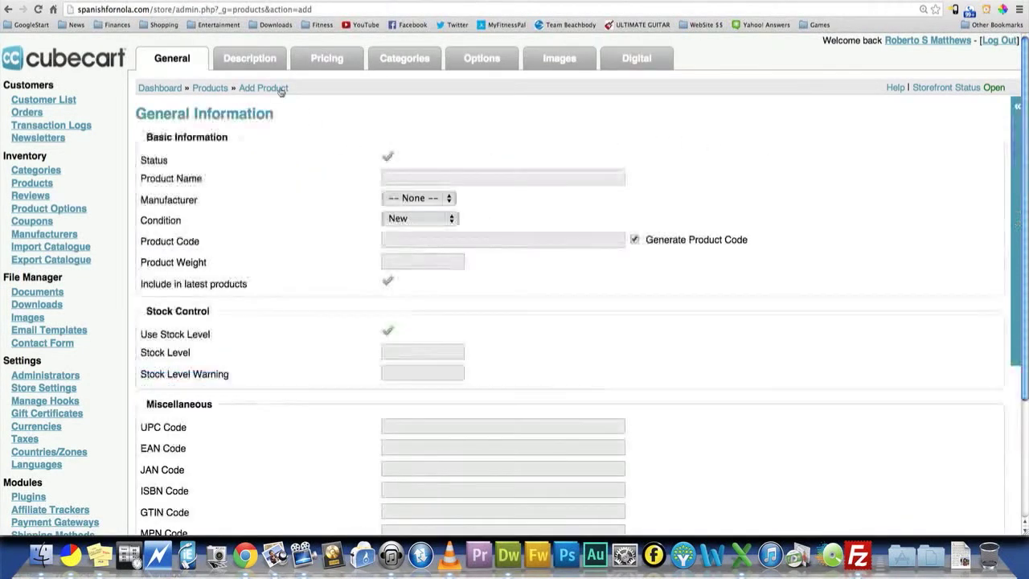
left_click(462, 177)
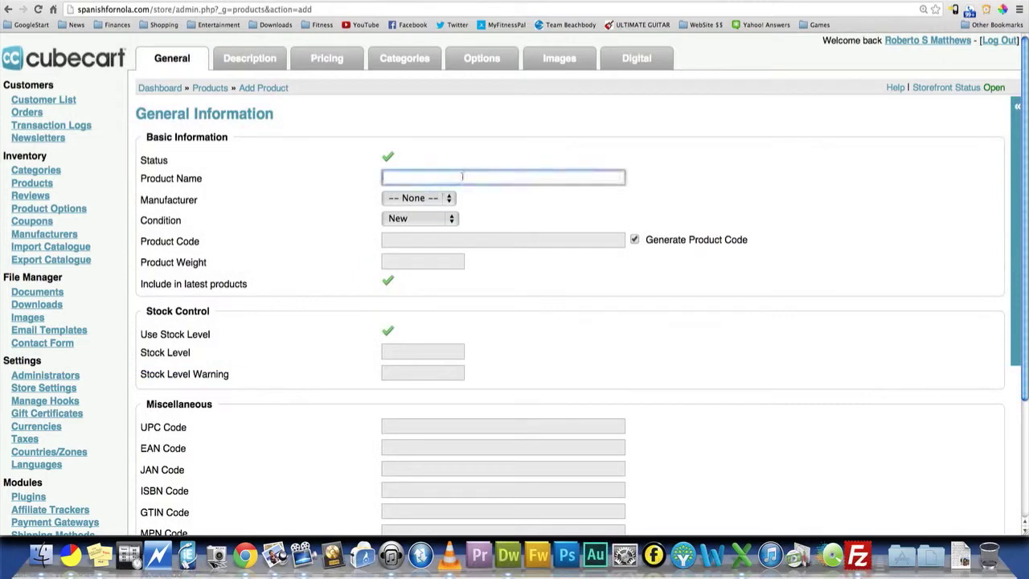
type("My Favorite Things")
- Disable the Use Stock Level option in the new product's stock control settings
scroll(350, 271, "down", 1)
scroll(350, 271, "down", 2)
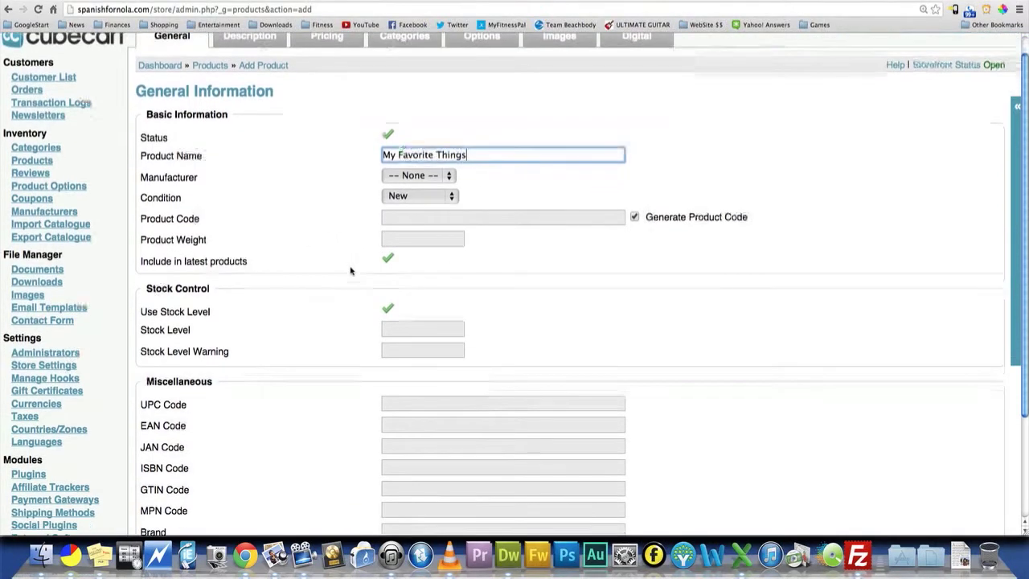
scroll(333, 278, "down", 5)
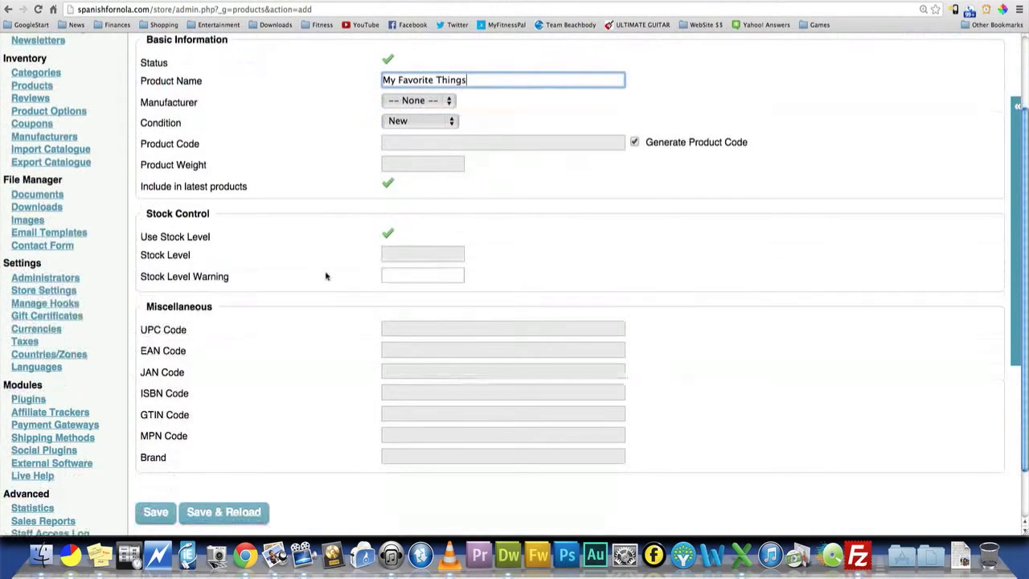
left_click(386, 234)
scroll(354, 249, "down", 4)
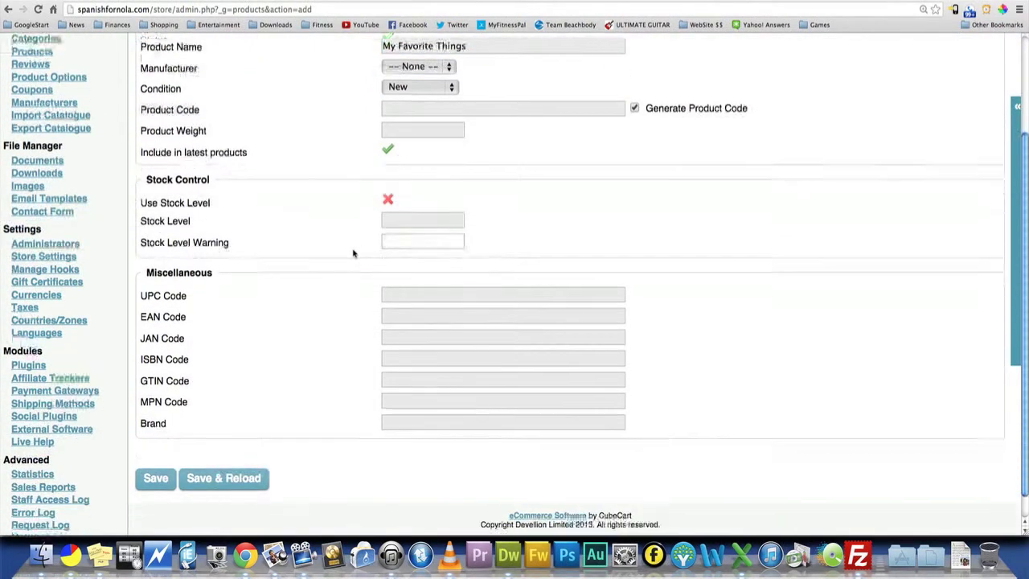
scroll(350, 186, "up", 10)
- Enter My Favorite Things as the product's description text
left_click(245, 59)
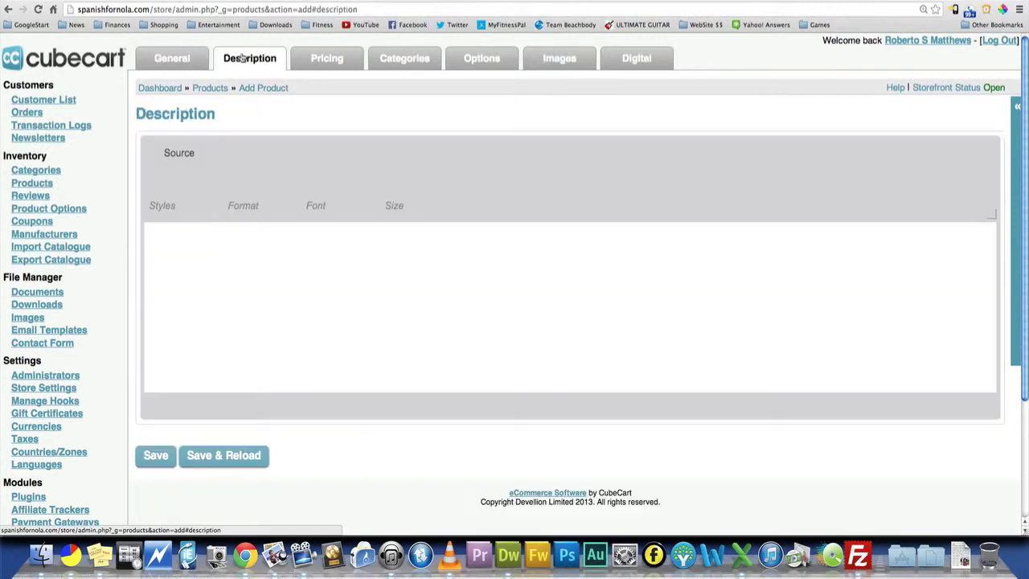
left_click(240, 255)
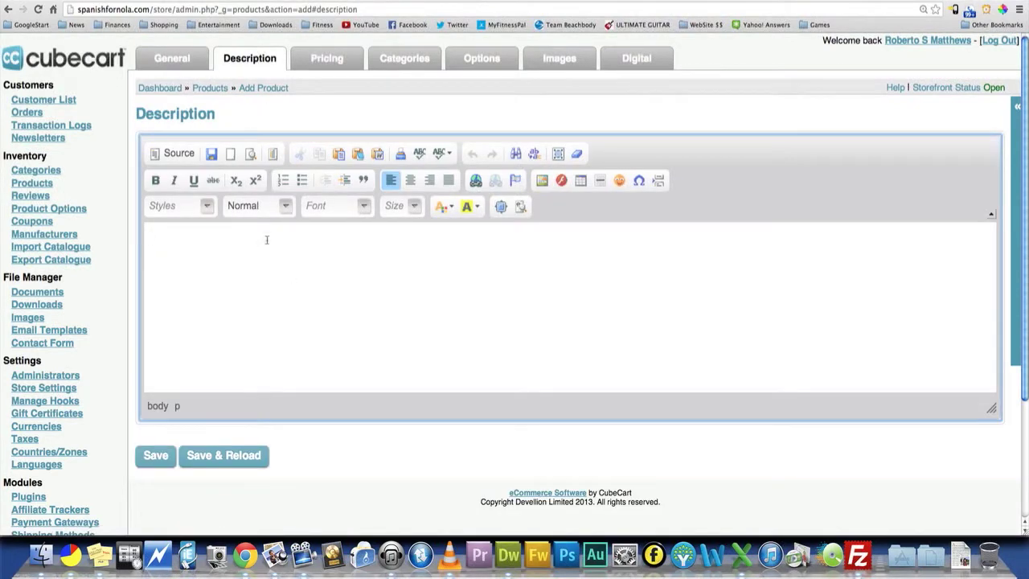
type("My Favorite Things")
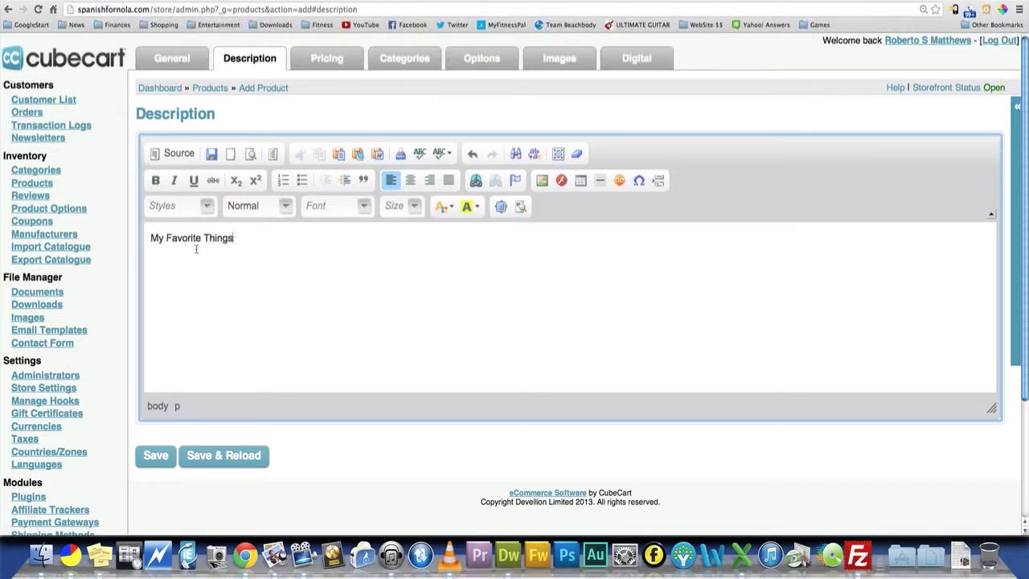
- Set the product's retail price to .99
left_click(322, 60)
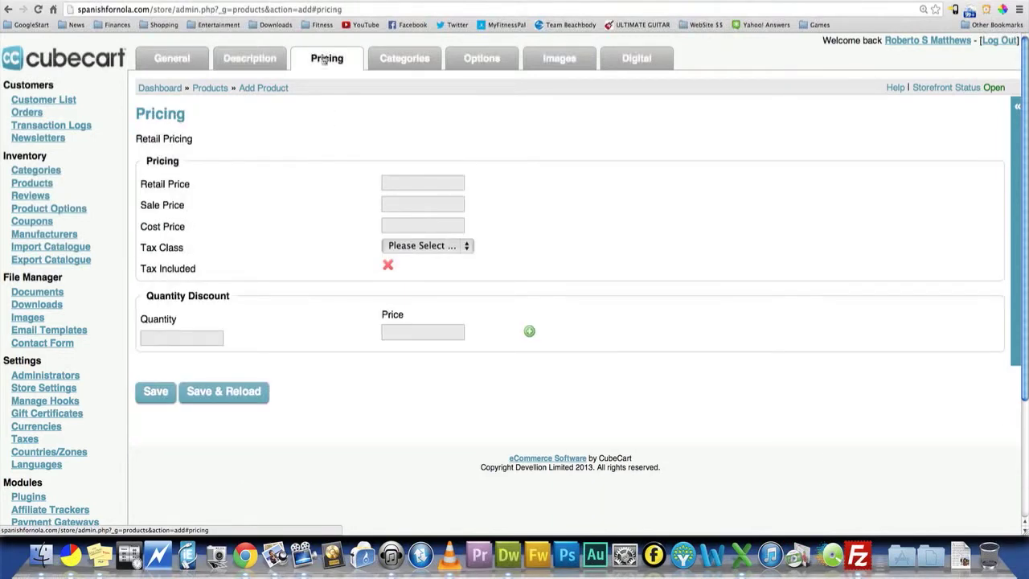
left_click(410, 182)
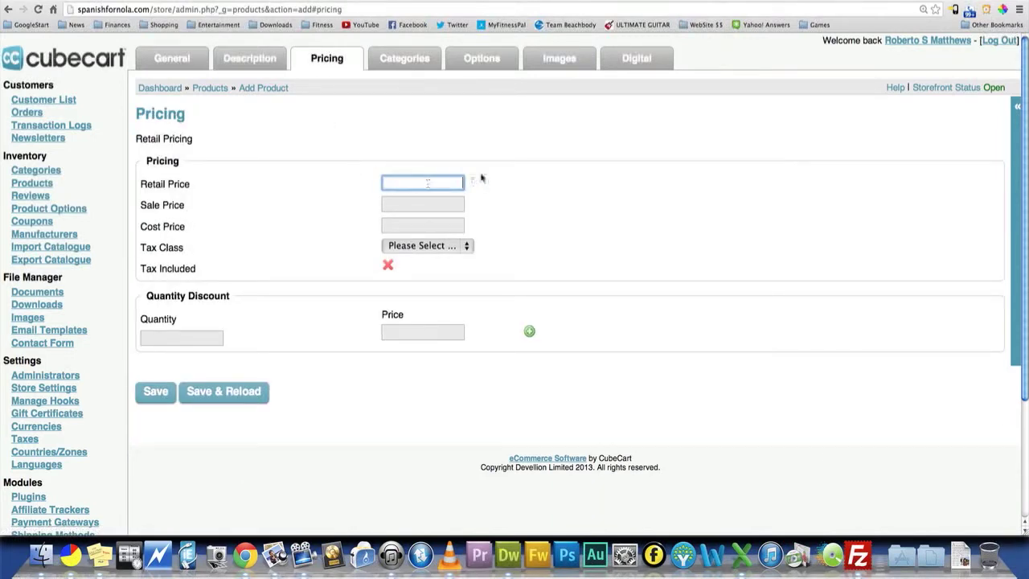
type(".99")
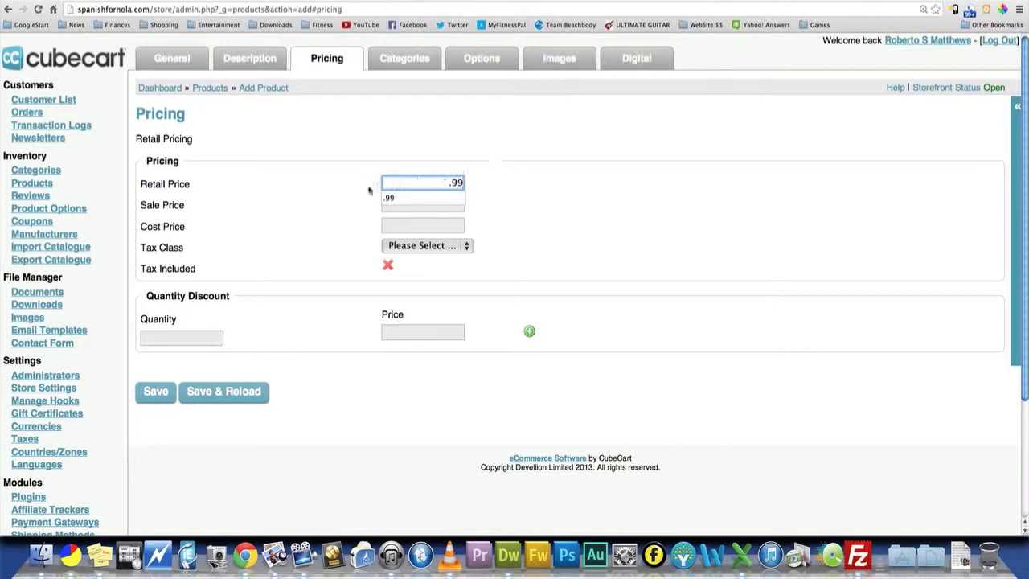
left_click(401, 202)
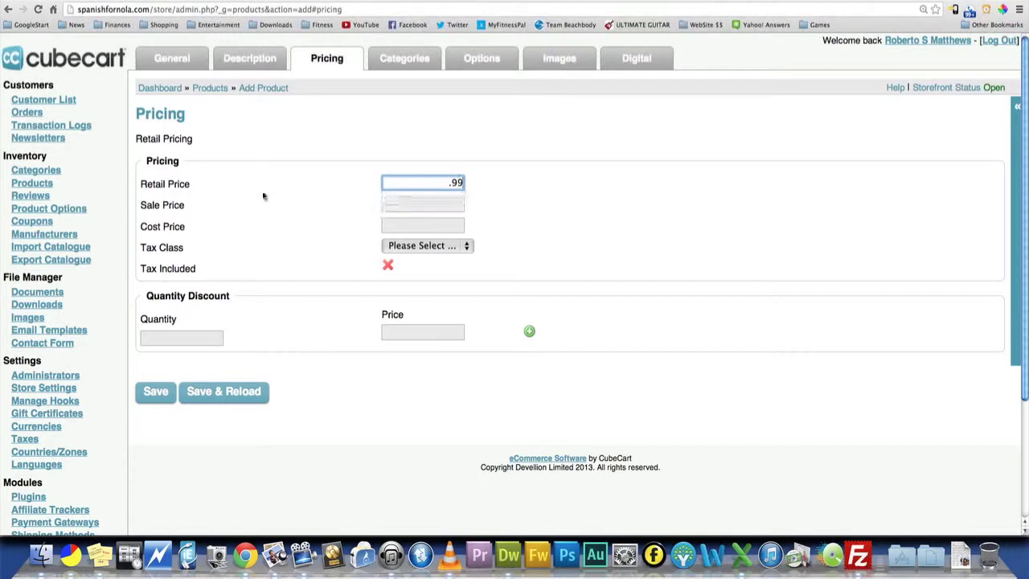
left_click(275, 192)
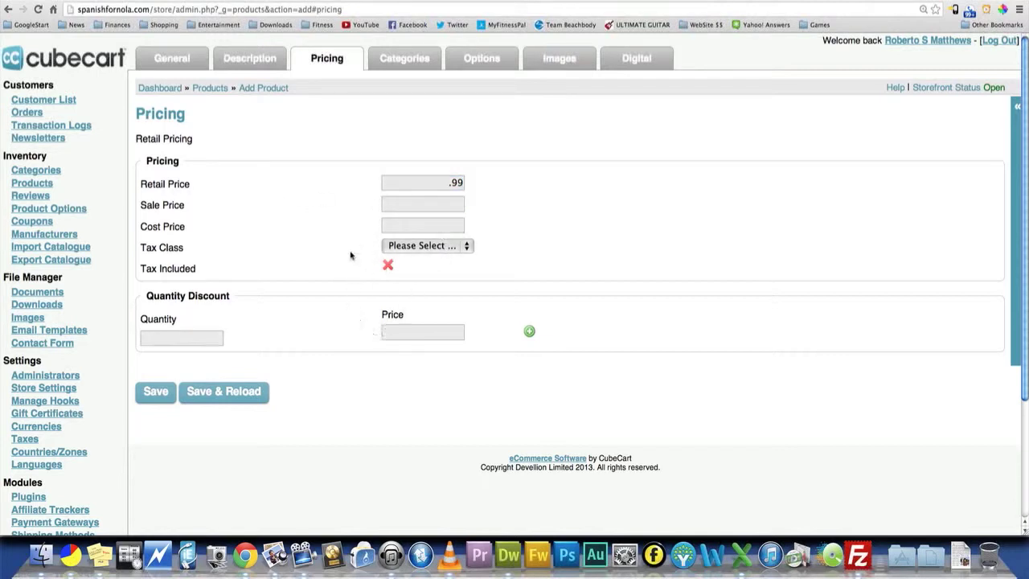
- Assign the product to Digital mp3's as an additional category
left_click(405, 61)
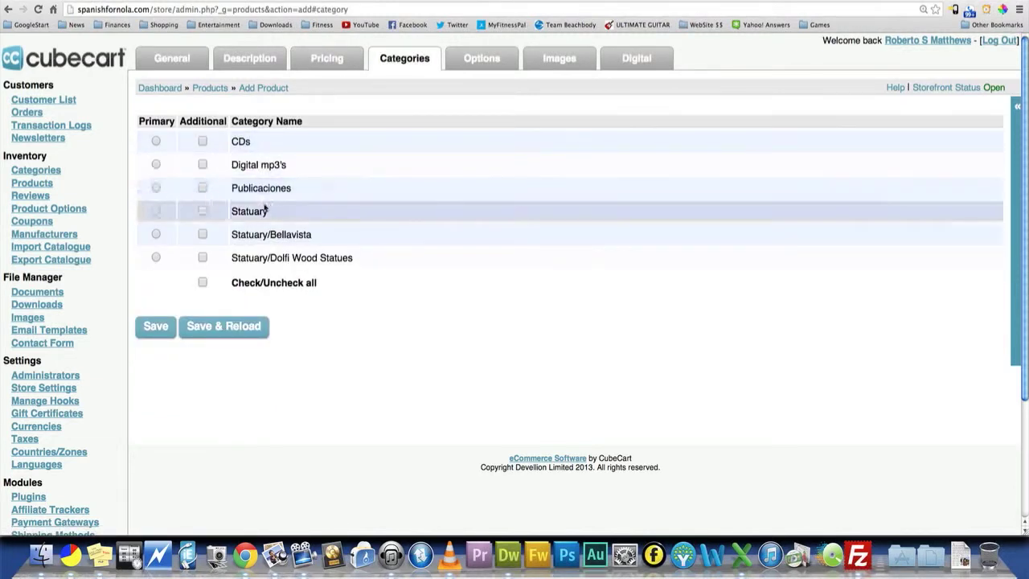
left_click(203, 165)
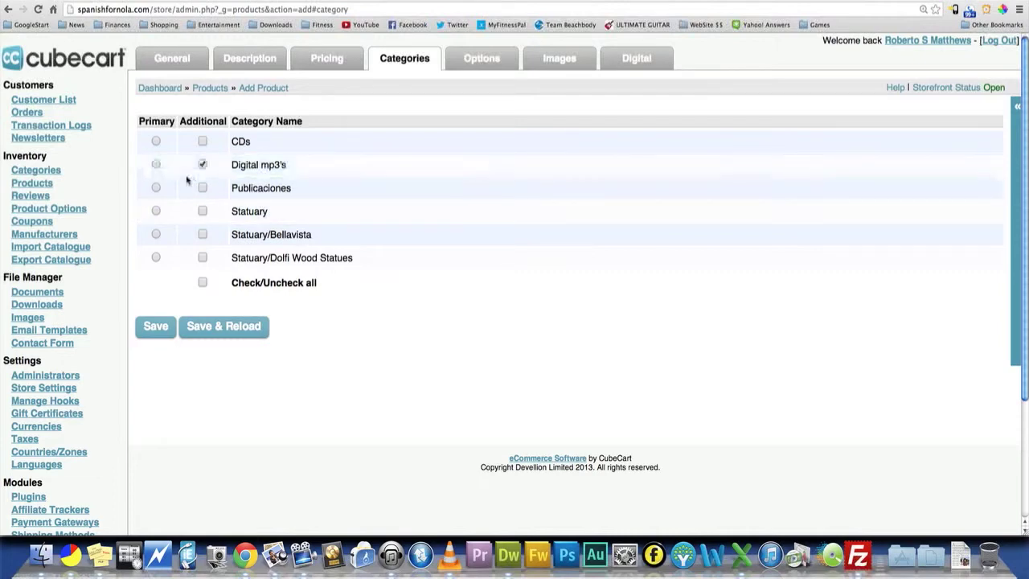
left_click(479, 63)
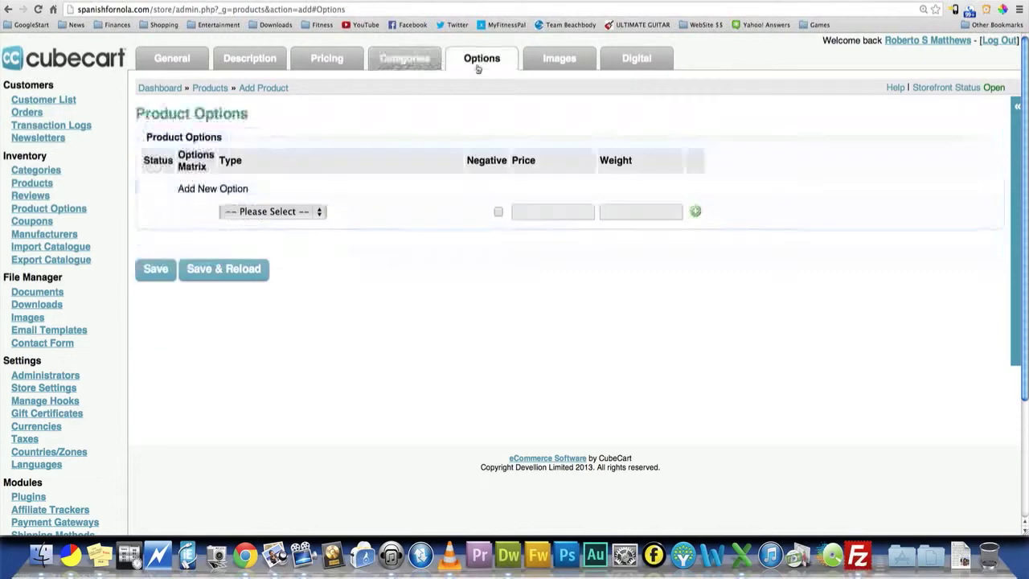
- Preview a statue picture from the images available for the product and close the preview
left_click(568, 58)
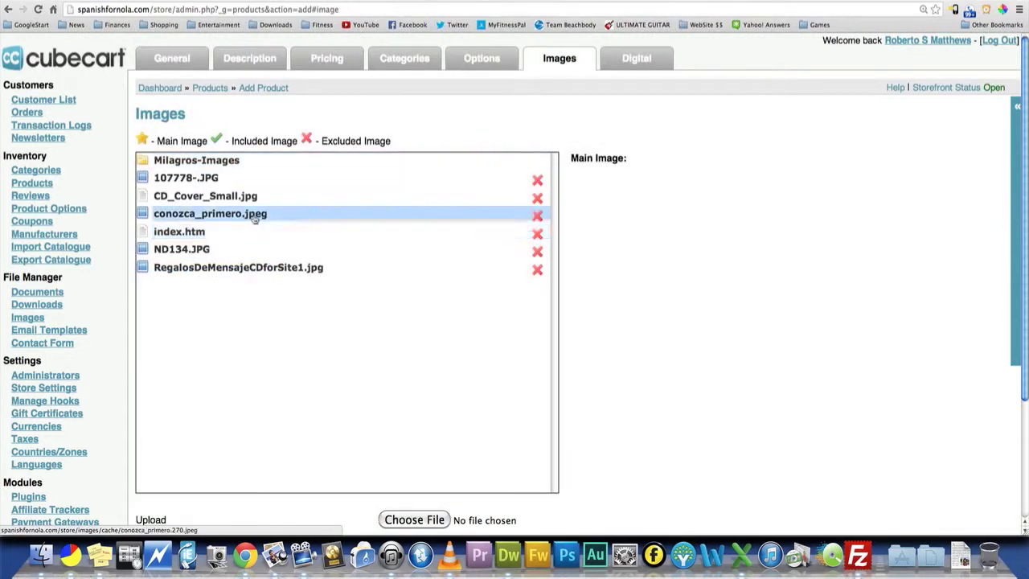
left_click(209, 178)
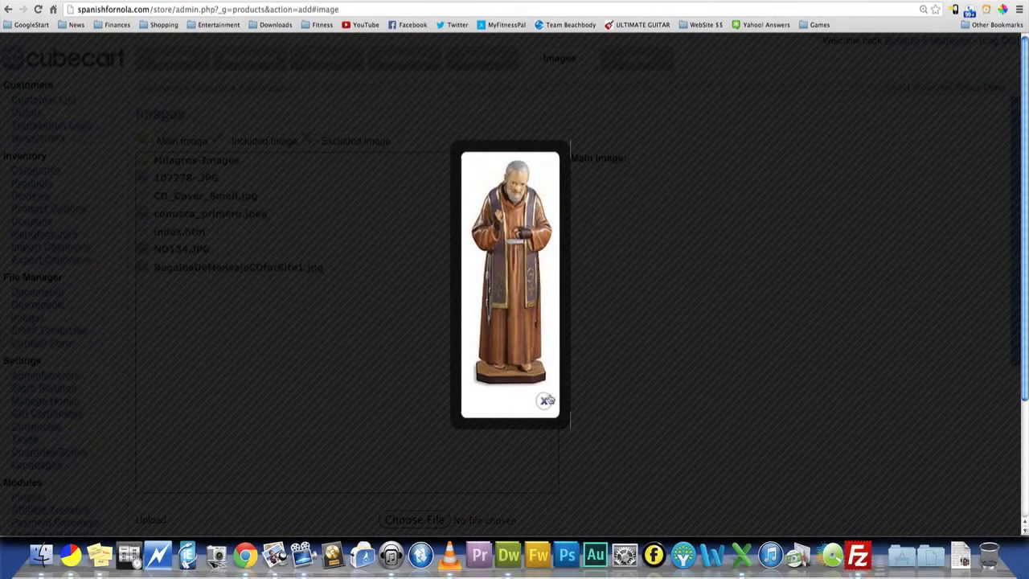
left_click(544, 400)
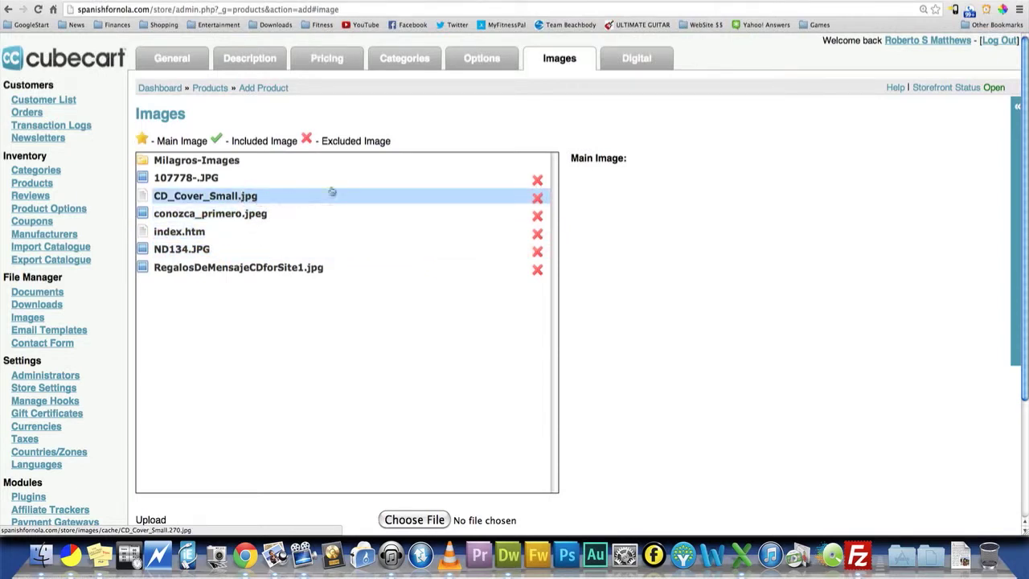
- Include the CD_Cover_Small.jpg image and the MyFavoriteThings.mp3 file from the songs folder in the product and save it
left_click(536, 200)
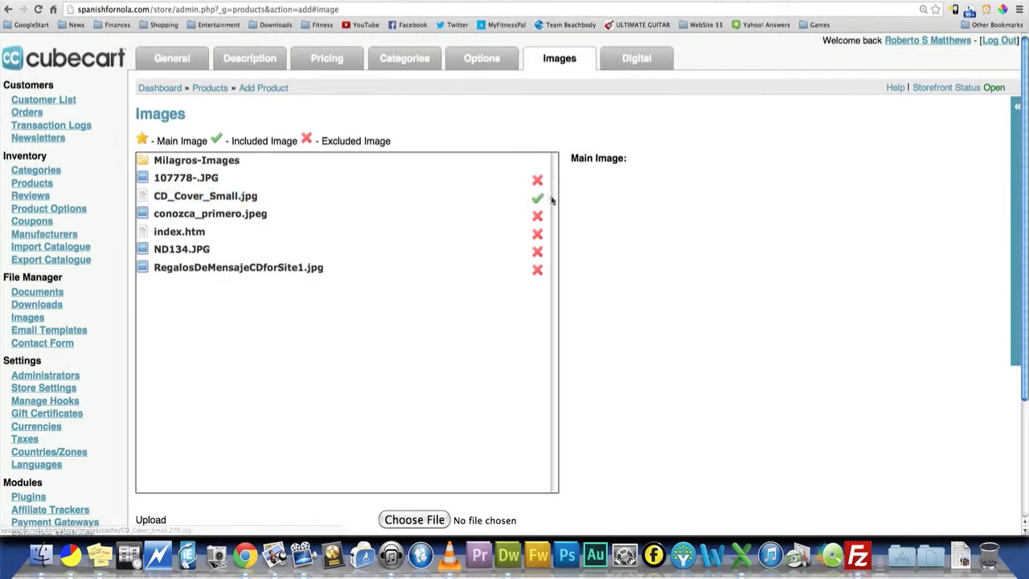
left_click(657, 64)
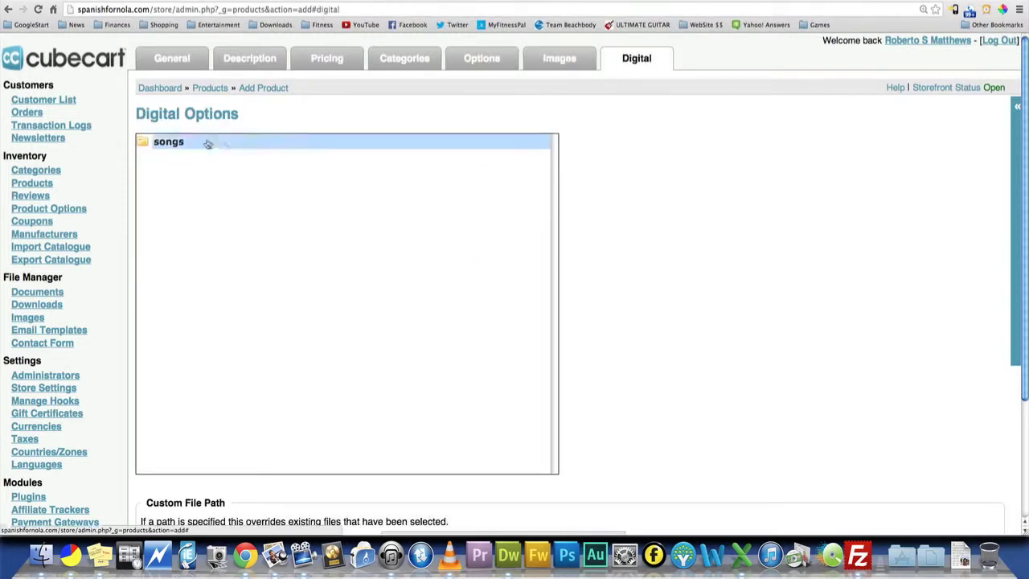
left_click(176, 145)
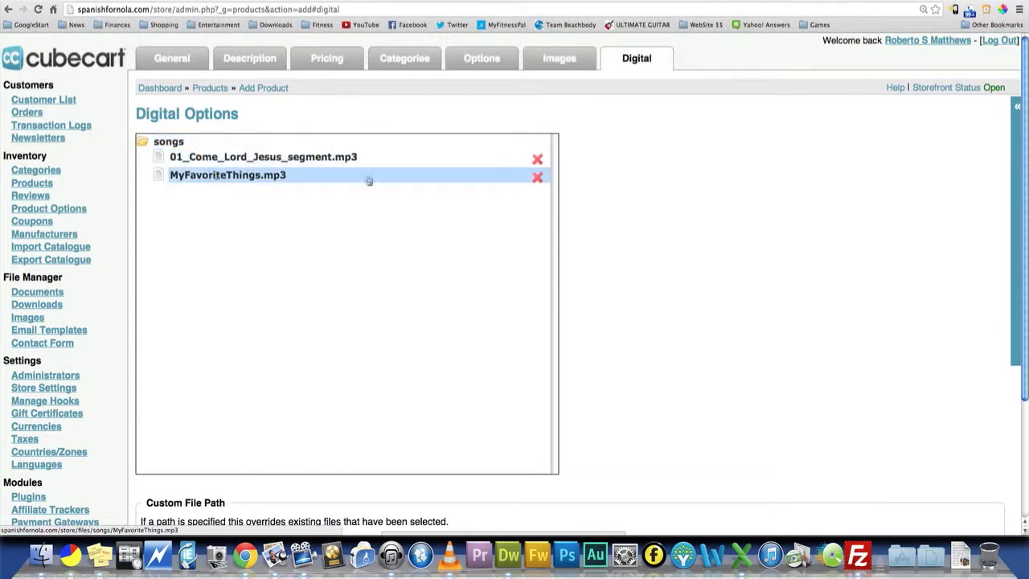
left_click(536, 177)
scroll(475, 201, "down", 3)
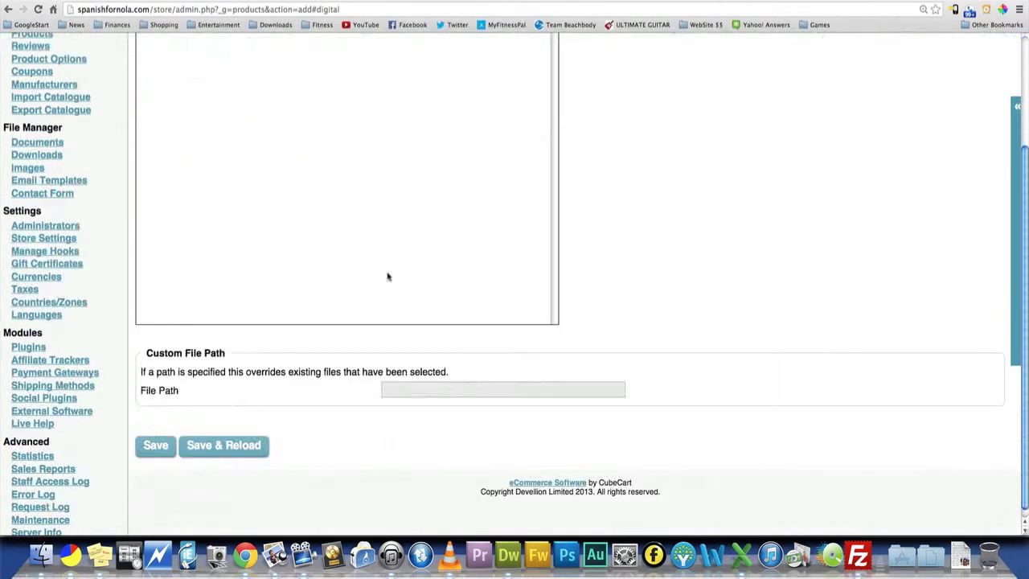
left_click(151, 446)
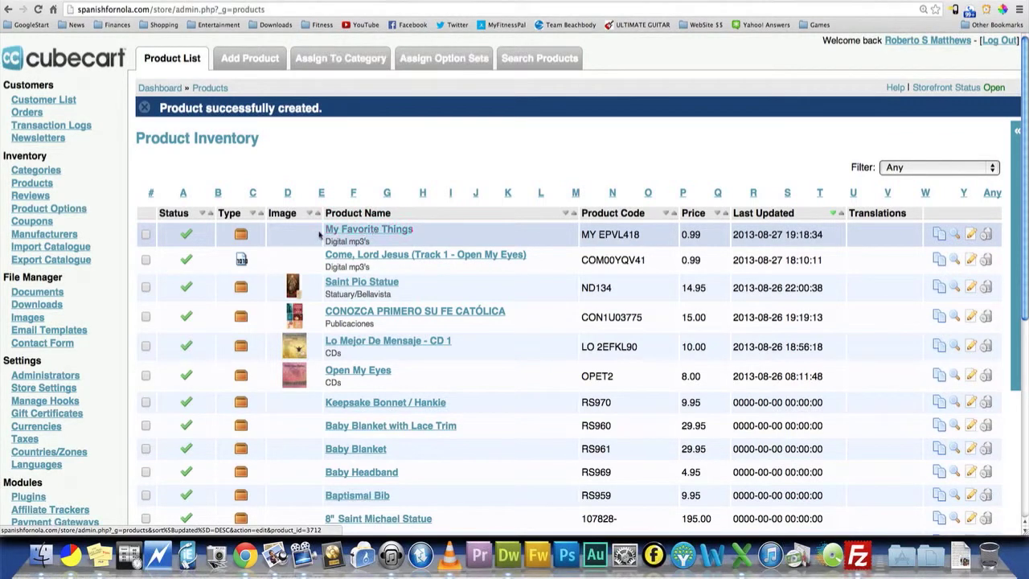
- Reopen the My Favorite Things product and check its digital file options
left_click(363, 233)
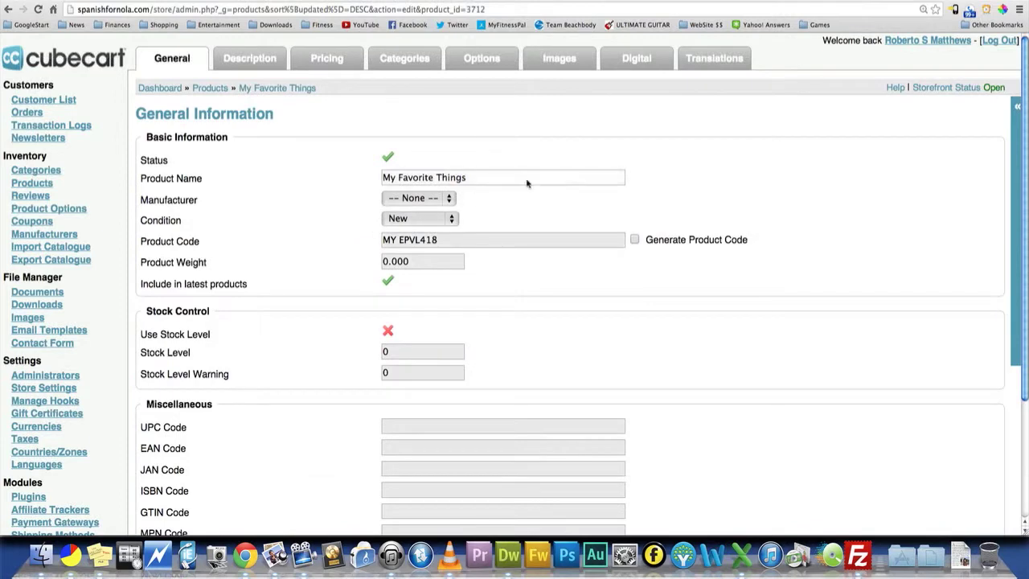
left_click(657, 58)
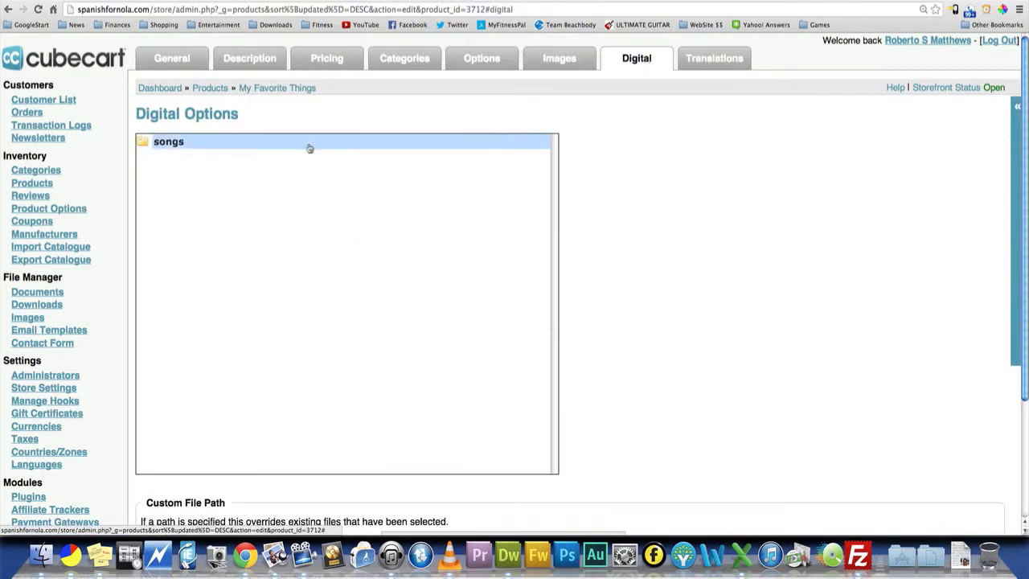
scroll(311, 150, "down", 2)
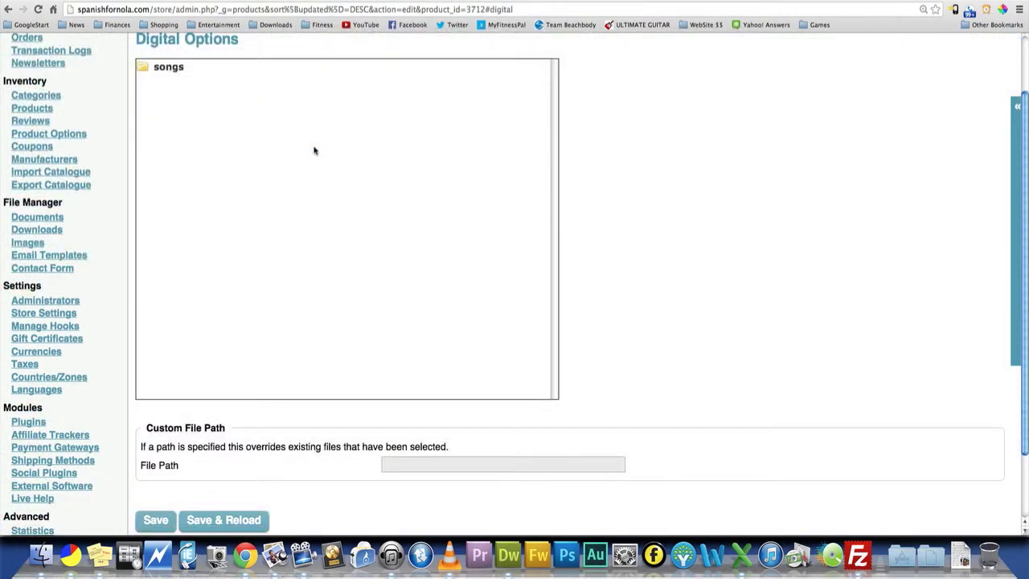
scroll(315, 150, "up", 2)
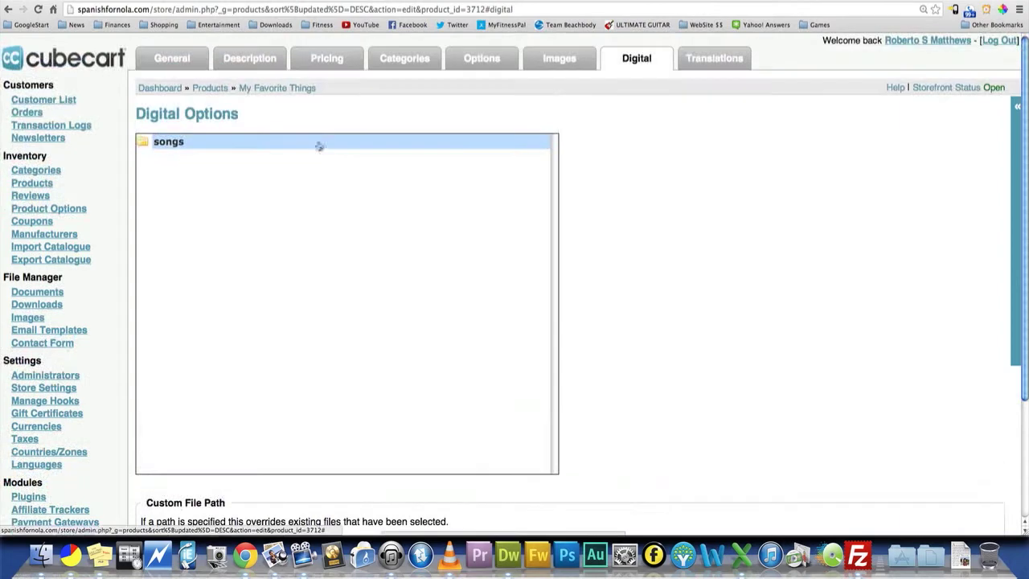
- Reload the product and review its general information, description, pricing, categories and options
left_click(290, 90)
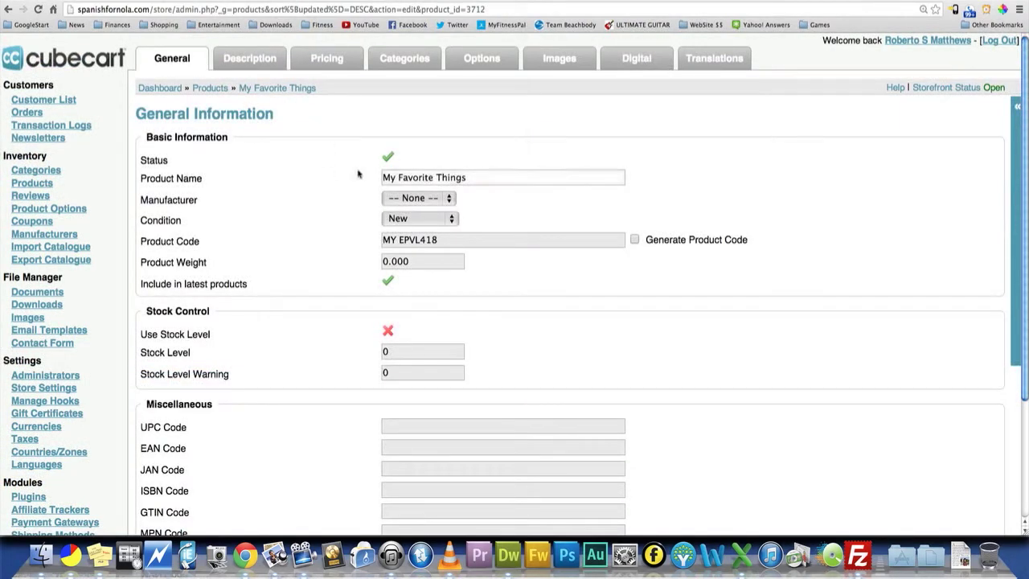
scroll(338, 188, "down", 1)
scroll(332, 190, "down", 2)
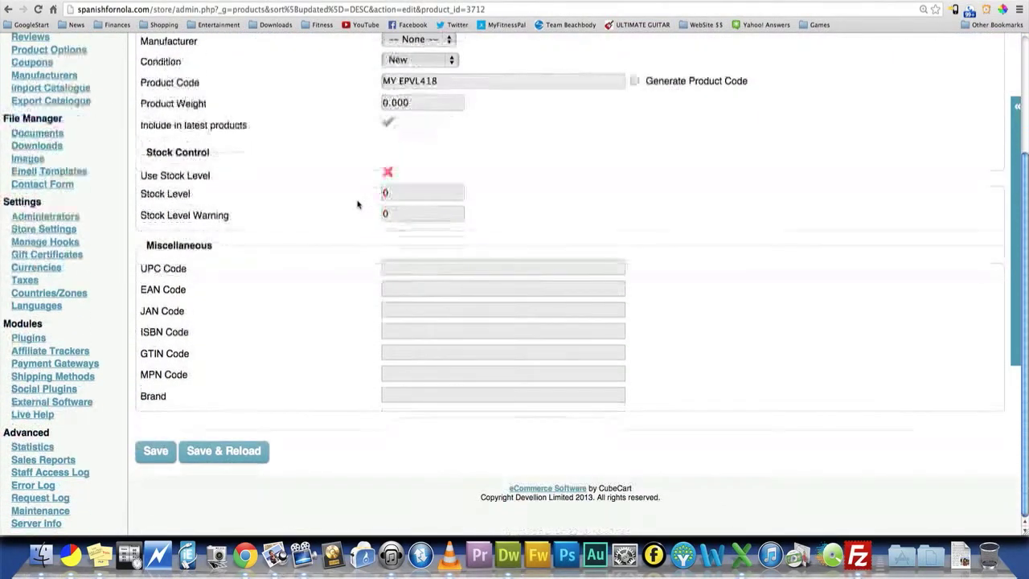
scroll(358, 202, "up", 4)
left_click(239, 58)
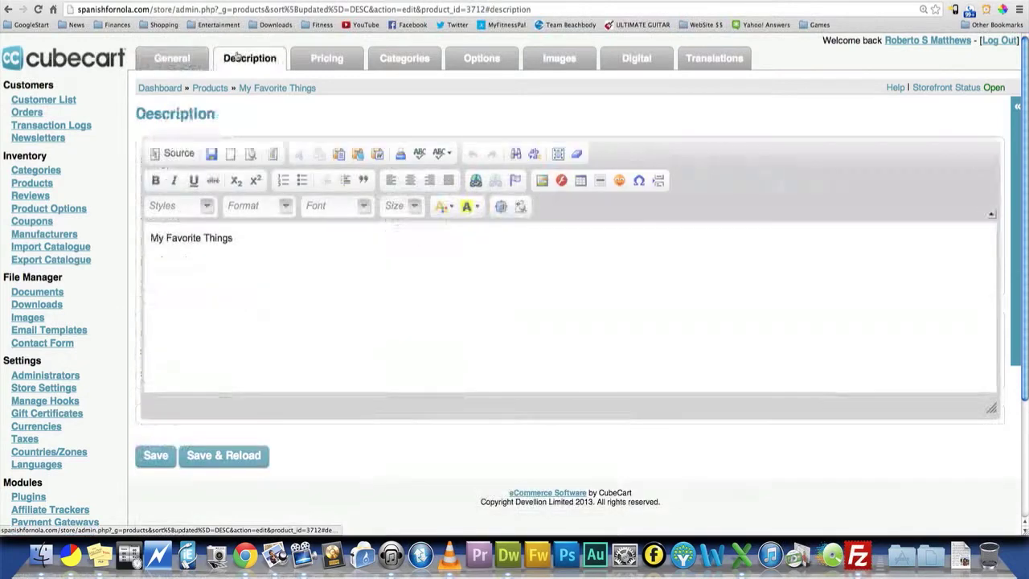
left_click(328, 60)
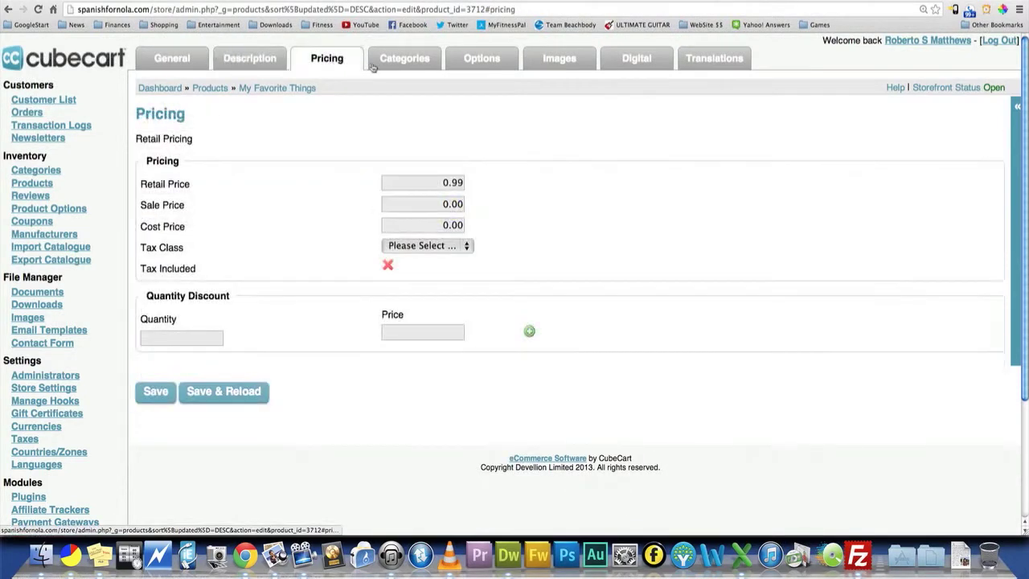
left_click(420, 63)
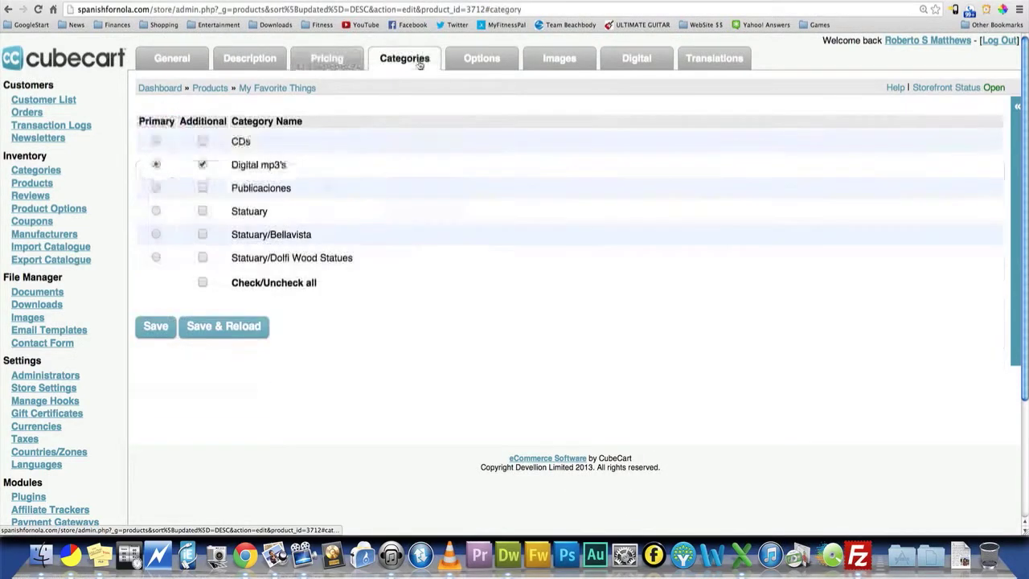
left_click(480, 64)
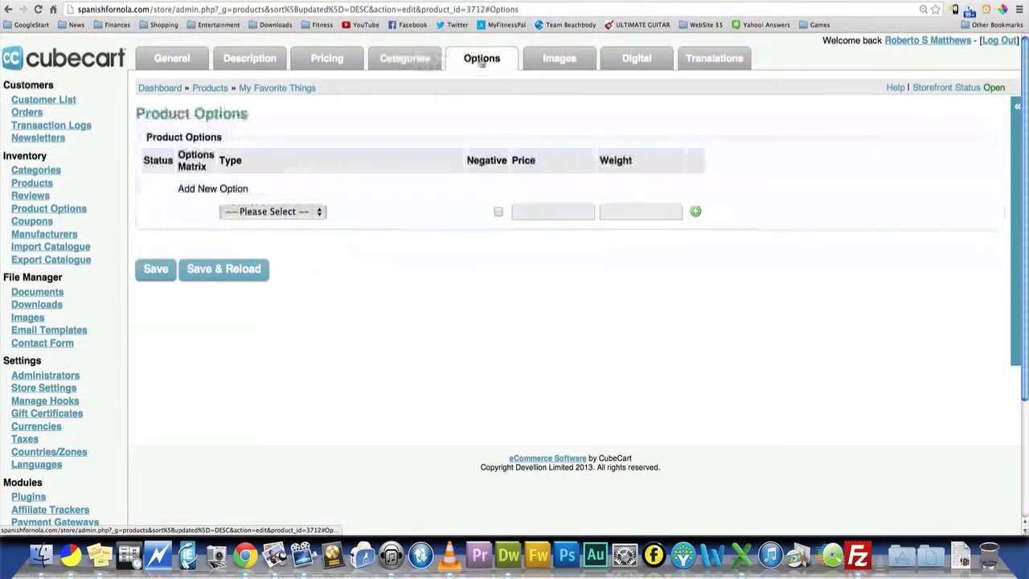
- Set CD_Cover_Small.jpg as the product's main image
left_click(535, 67)
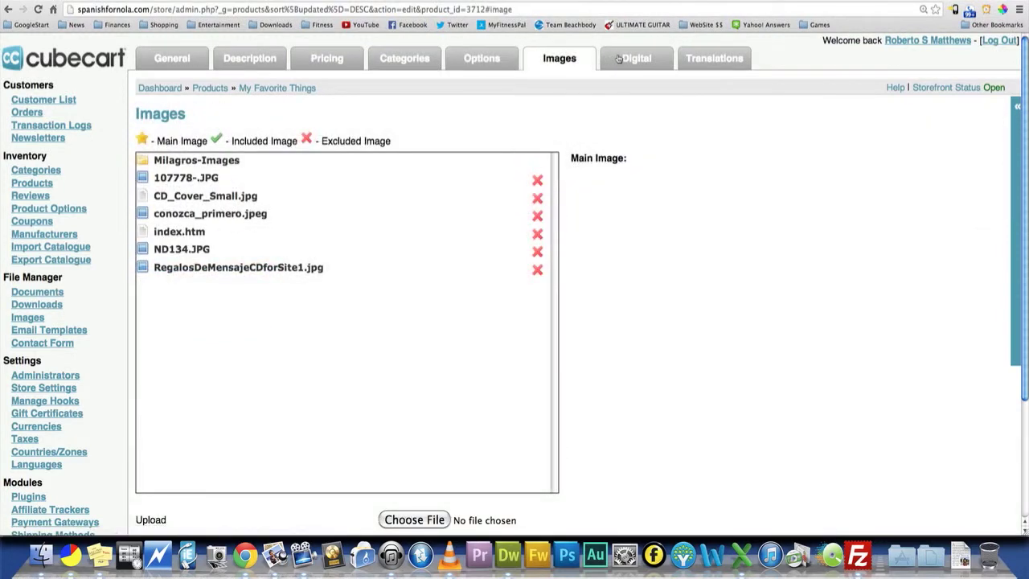
left_click(538, 199)
scroll(613, 158, "down", 1)
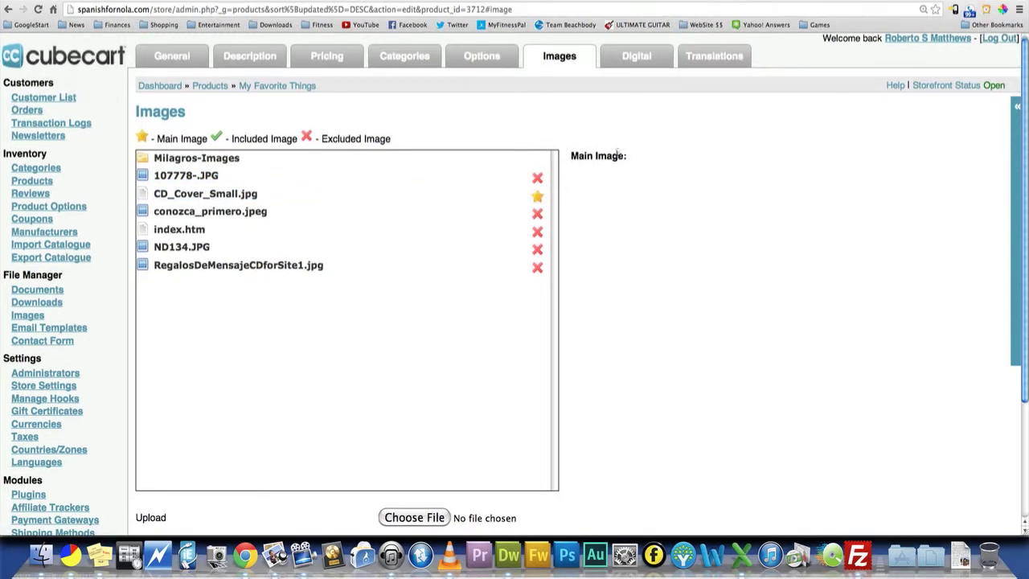
- Attach MyFavoriteThings.mp3 from the songs folder as the product's digital file and save the product
left_click(656, 66)
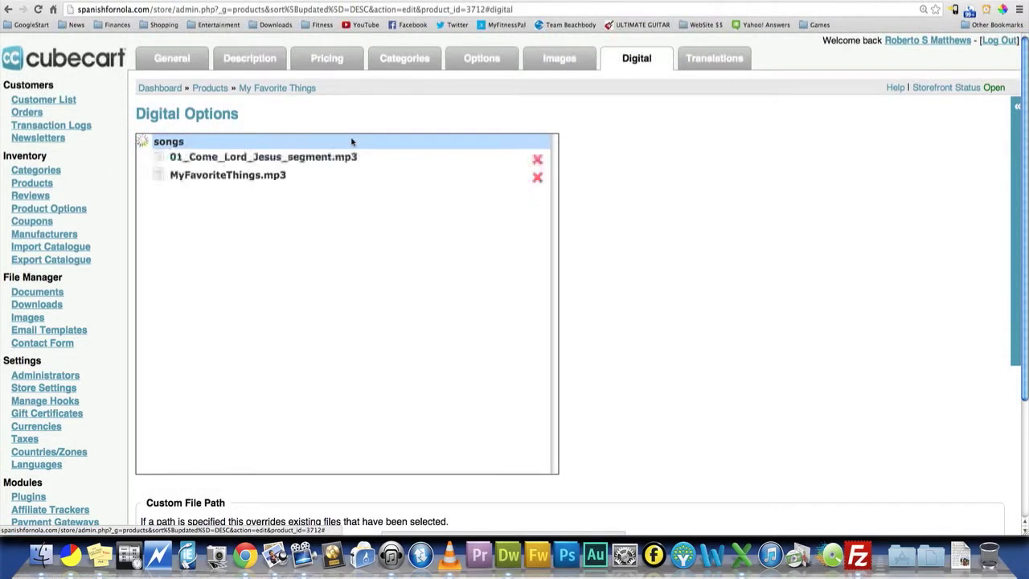
left_click(536, 178)
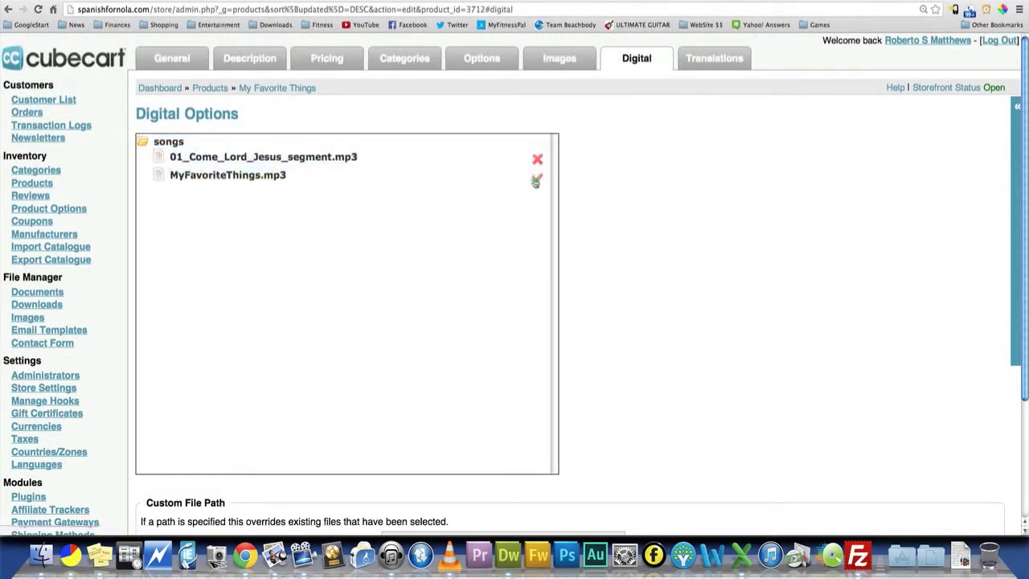
scroll(484, 223, "down", 3)
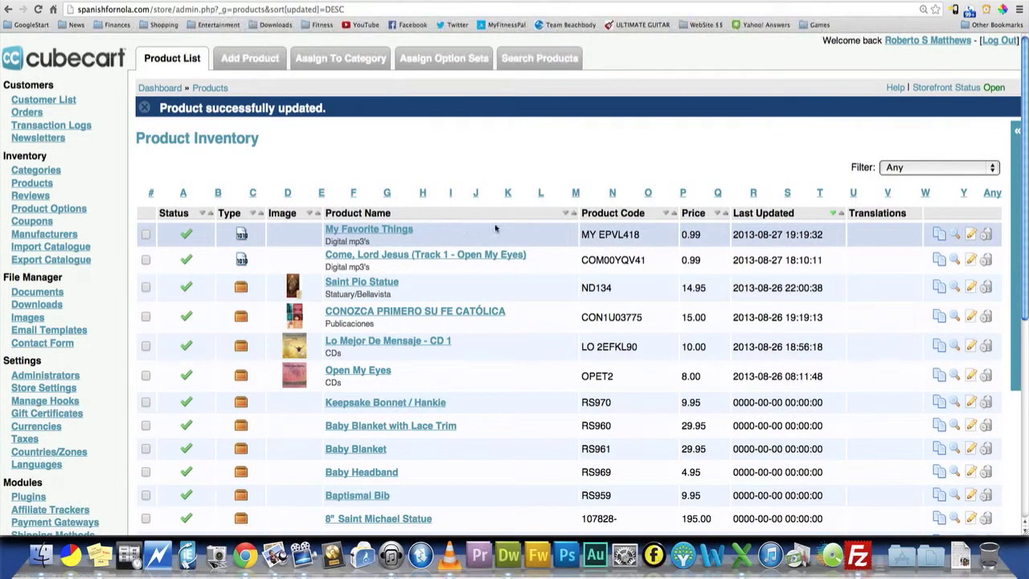
- Check the My Favorite Things entry in the product inventory
scroll(475, 234, "down", 2)
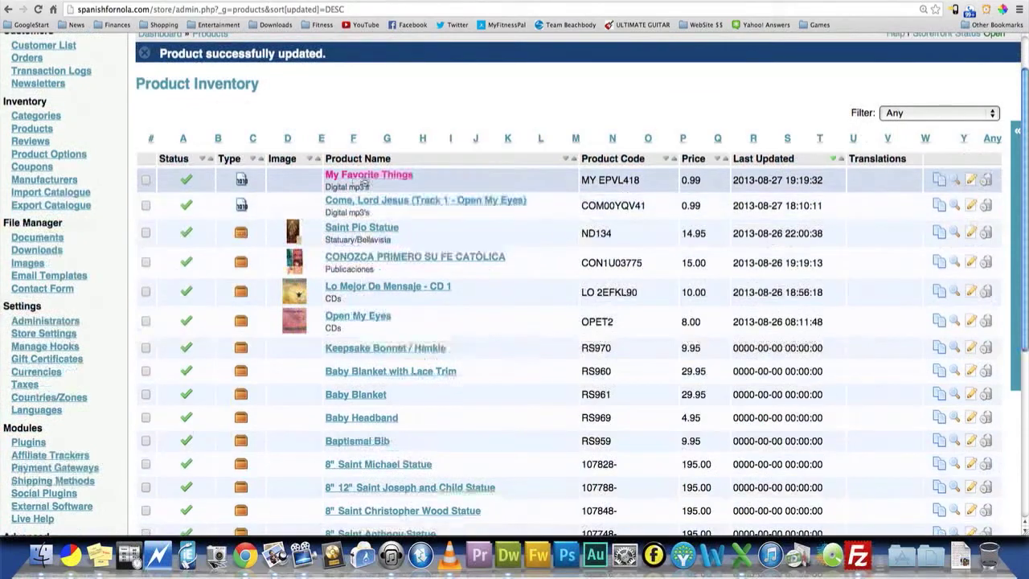
scroll(385, 193, "up", 1)
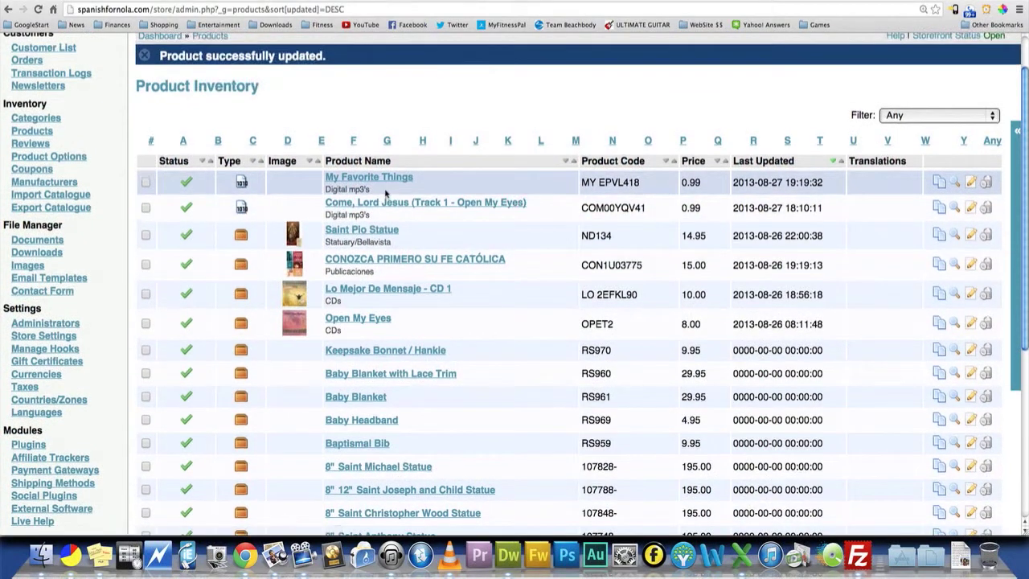
scroll(385, 194, "down", 1)
scroll(385, 193, "up", 2)
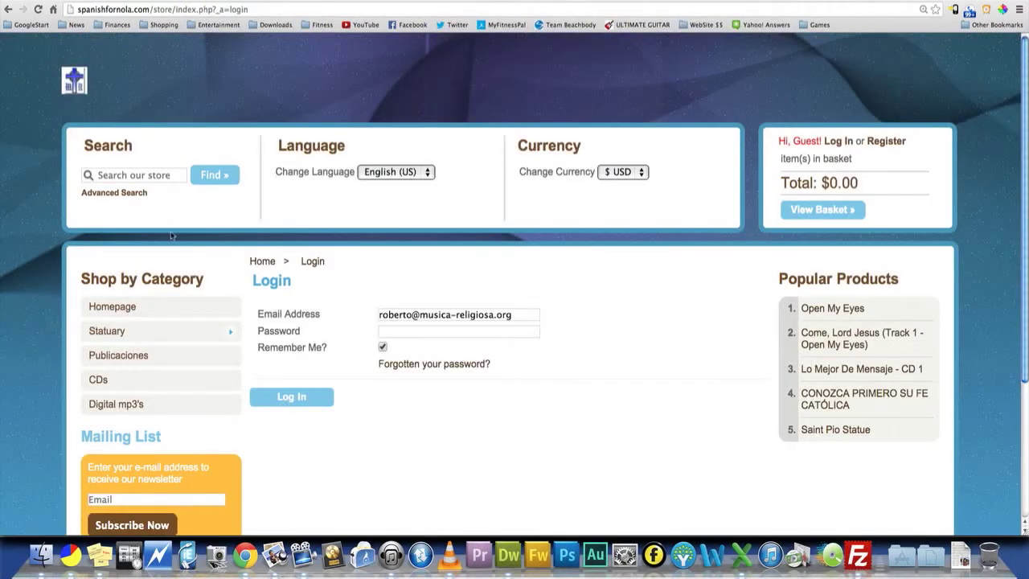
- Open the storefront homepage and examine the My Favorite Things listing among the featured products
left_click(129, 307)
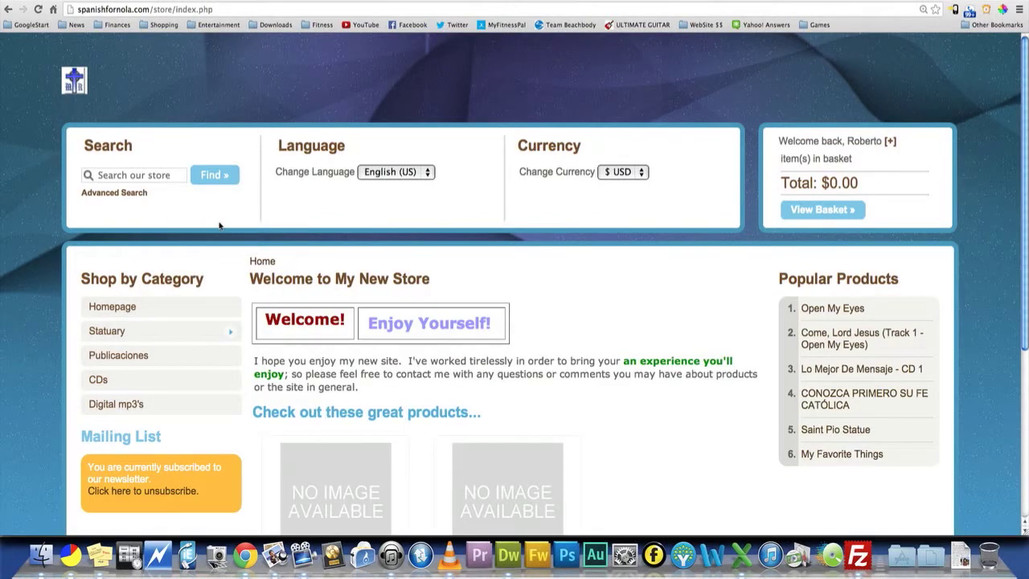
scroll(39, 213, "down", 3)
scroll(88, 233, "up", 3)
scroll(112, 209, "down", 5)
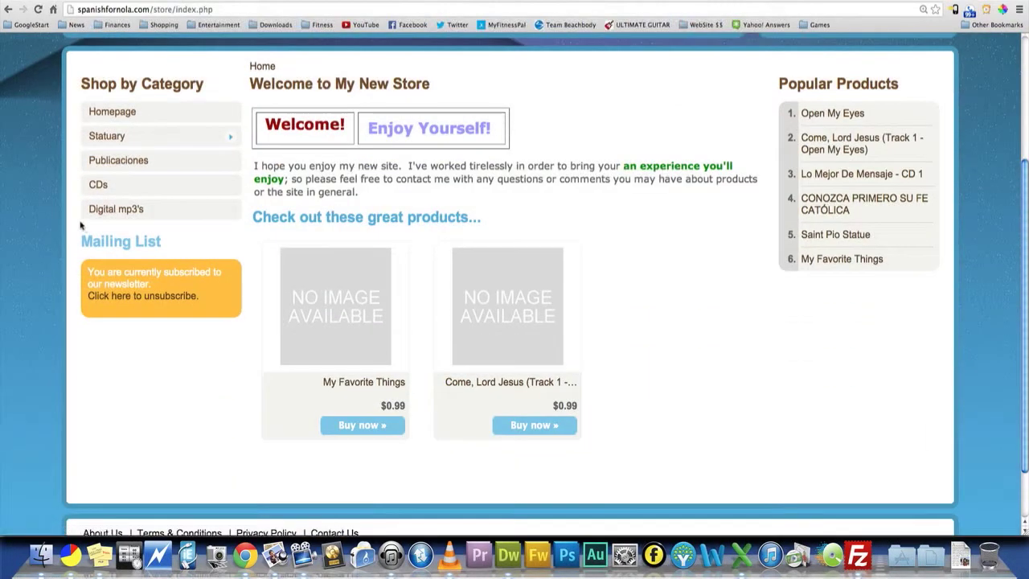
scroll(80, 225, "down", 2)
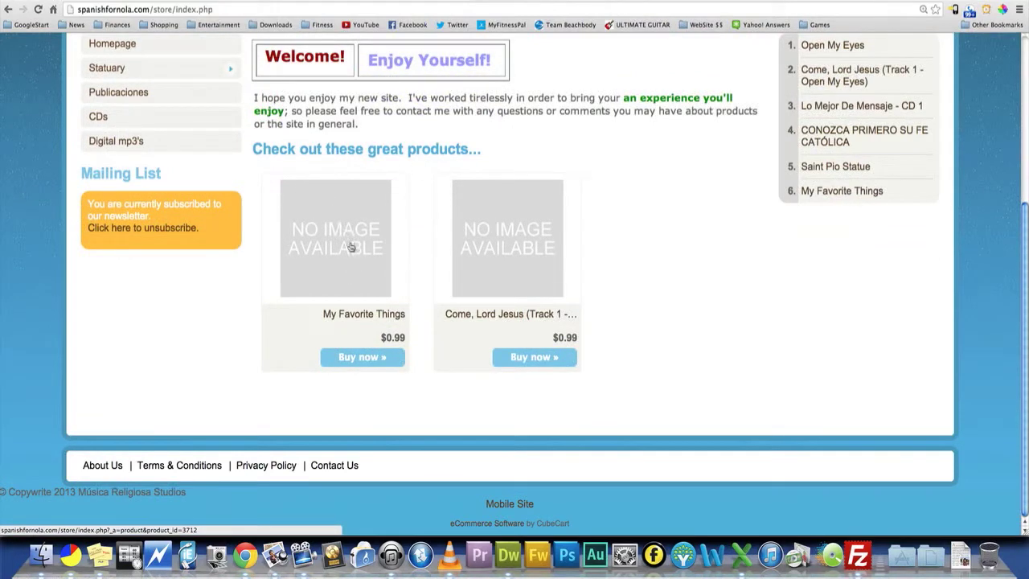
scroll(351, 247, "down", 1)
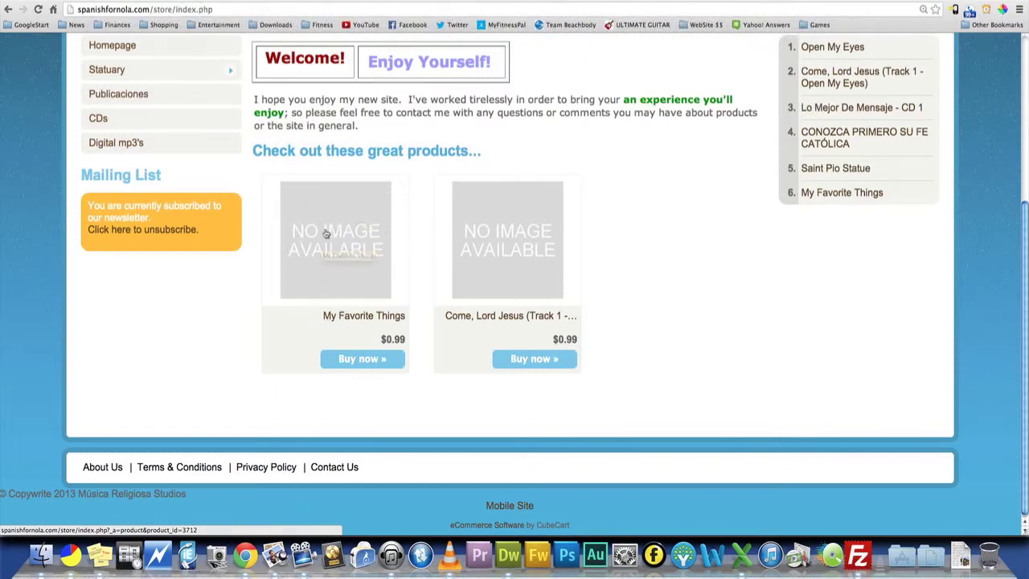
- Add My Favorite Things to the shopping basket from the storefront homepage
scroll(326, 215, "up", 1)
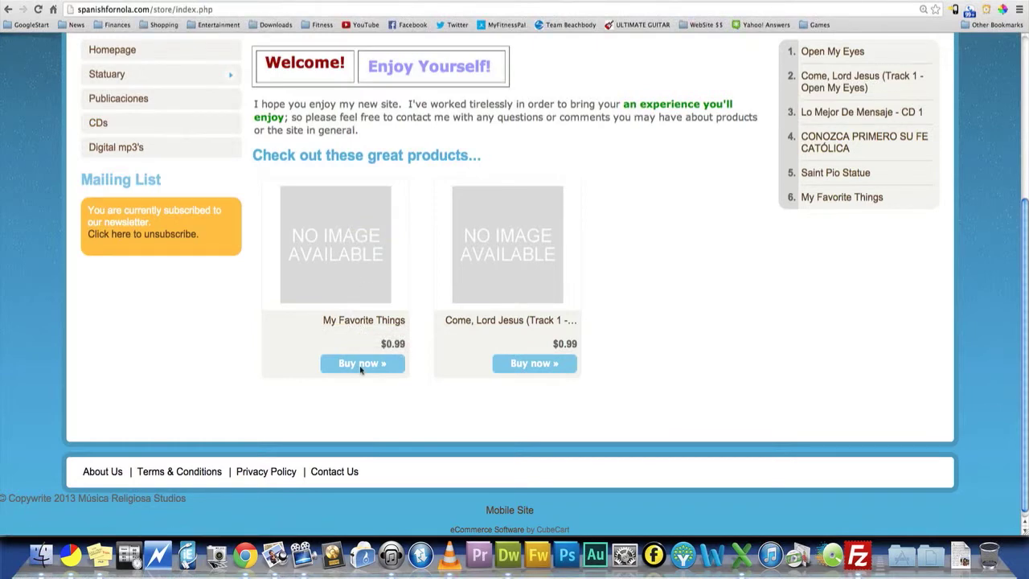
scroll(437, 209, "up", 3)
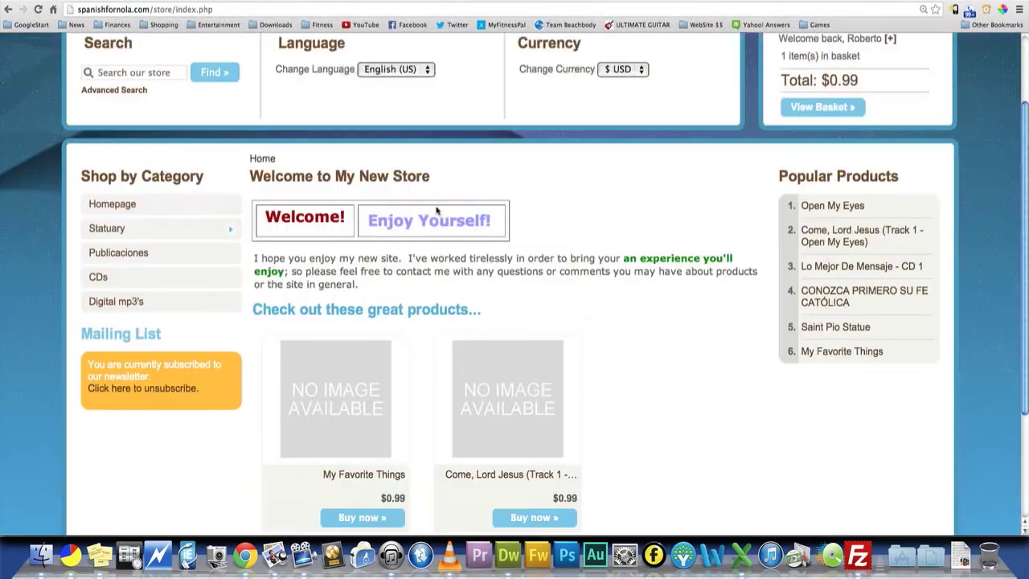
scroll(769, 209, "up", 2)
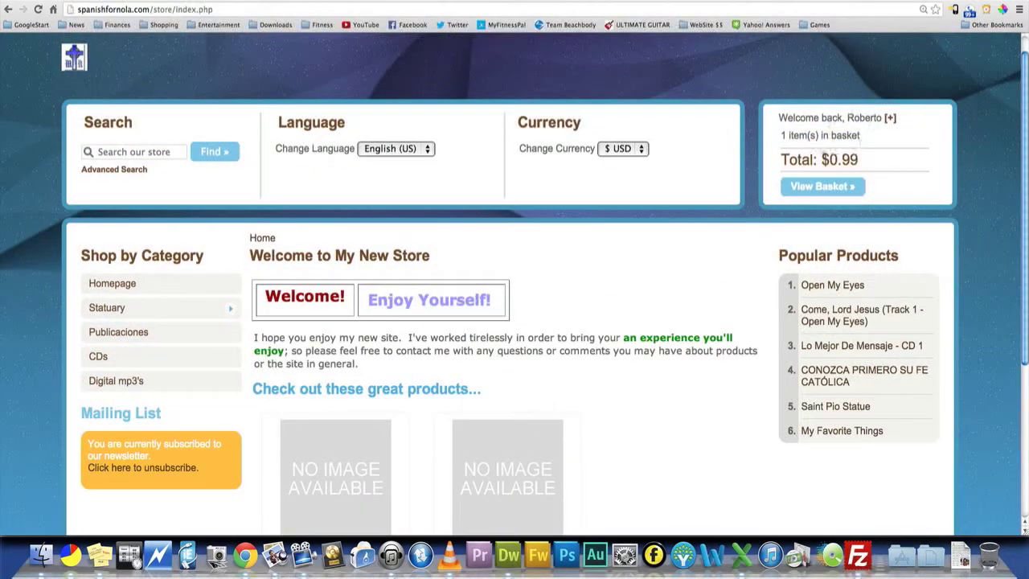
- Open the basket and review the checkout page's addresses and the My Favorite Things order line
left_click(825, 186)
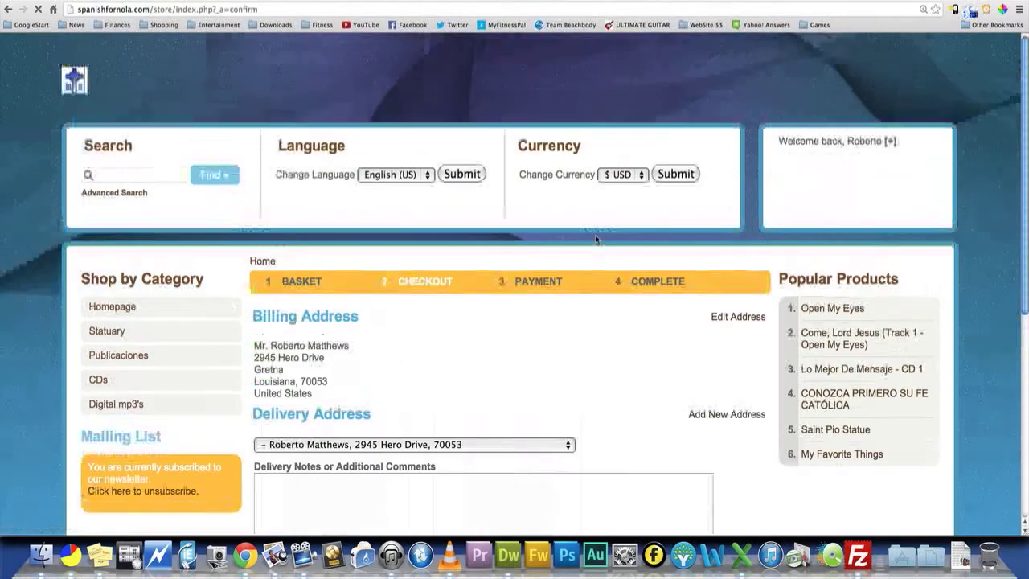
scroll(504, 267, "down", 2)
scroll(505, 267, "down", 4)
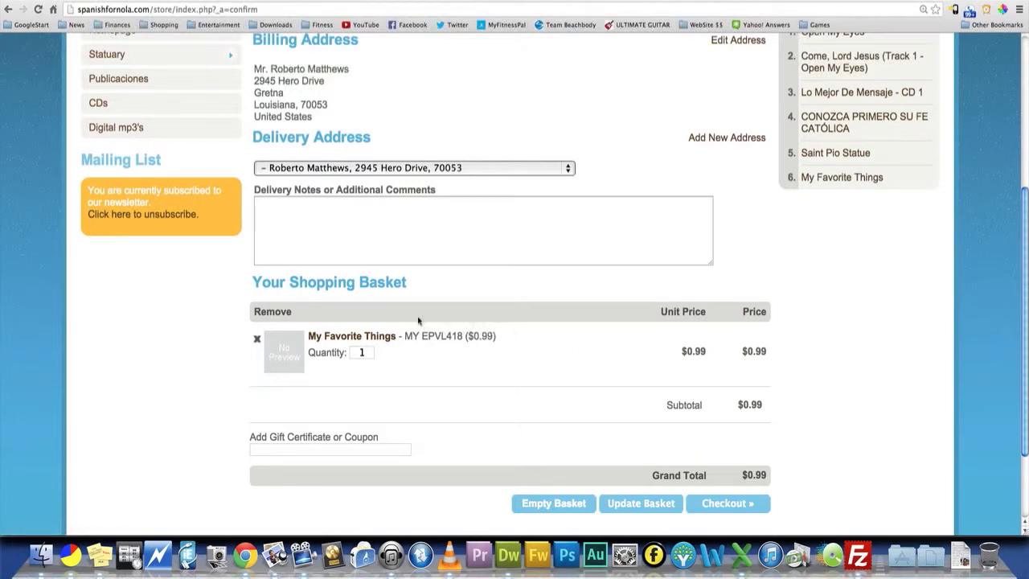
scroll(396, 276, "up", 5)
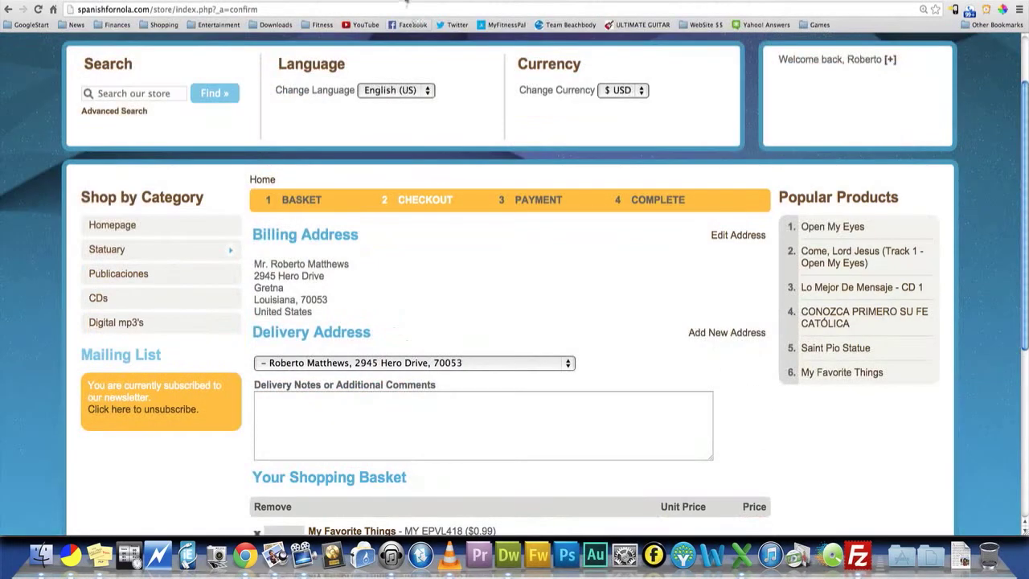
- Return to the store admin and look over the product inventory page
left_click(407, 1)
scroll(128, 173, "down", 2)
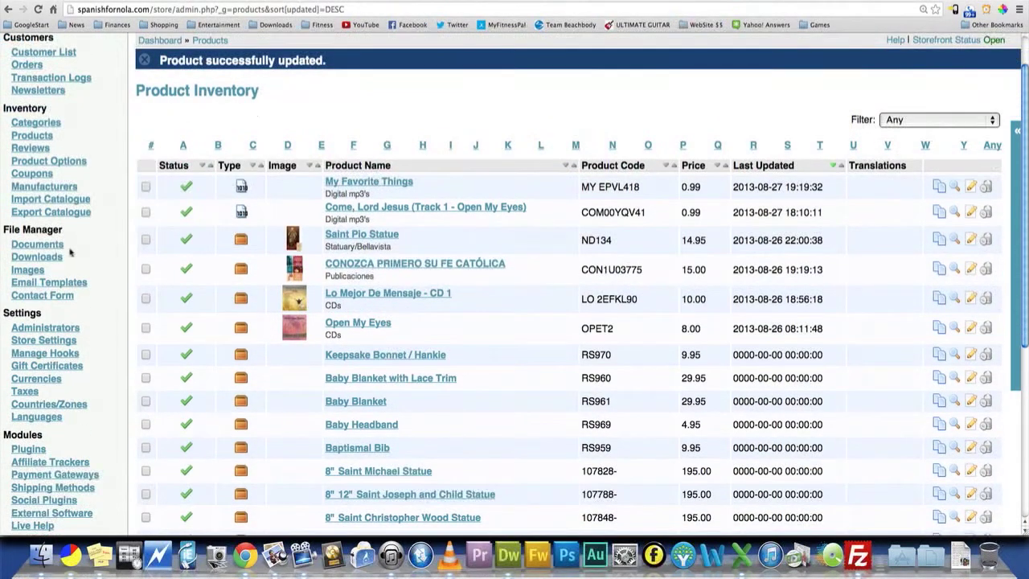
scroll(95, 235, "down", 1)
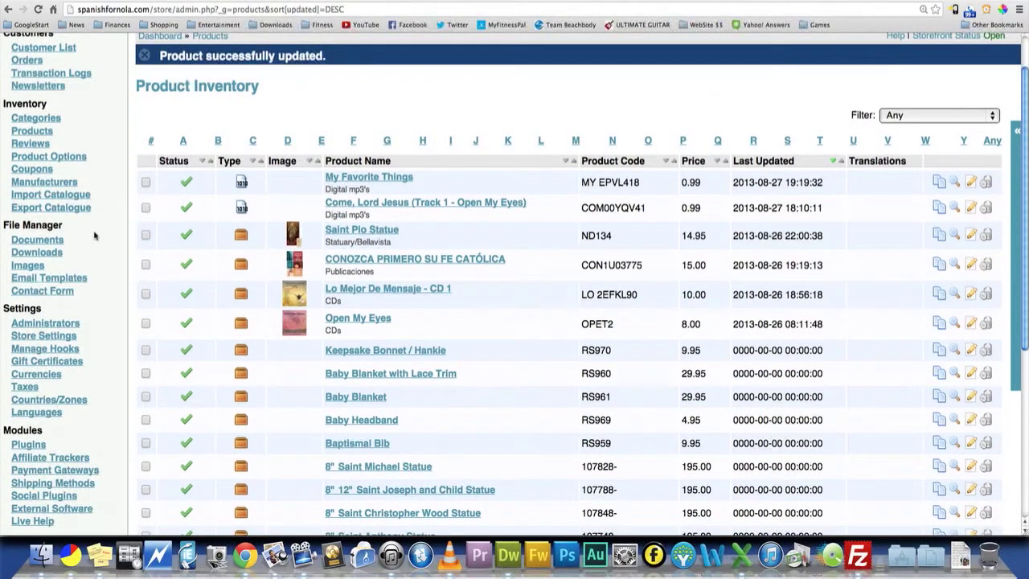
- Open the store's stock settings and examine the download expiry time under Digital Products
scroll(95, 234, "down", 1)
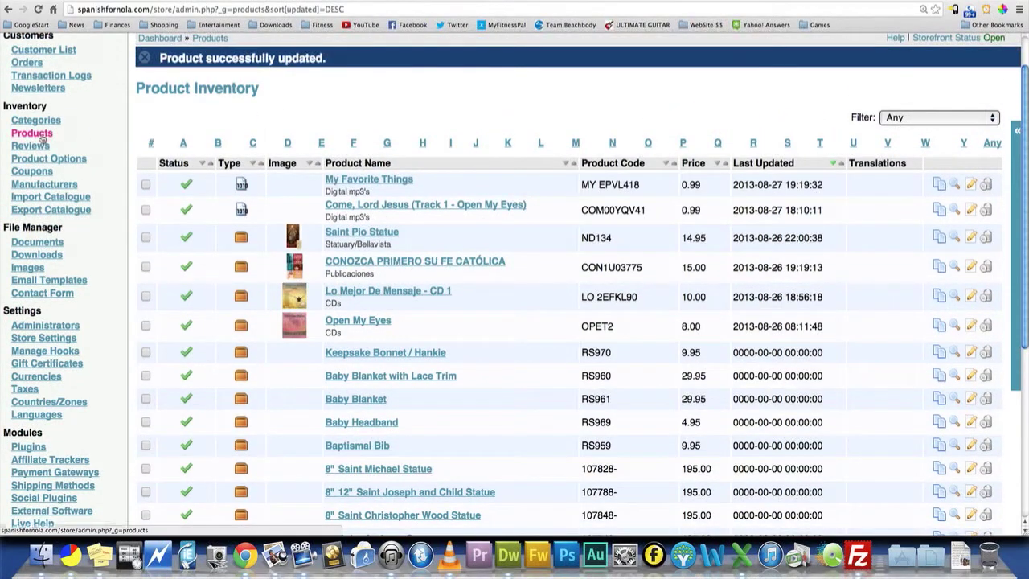
scroll(64, 140, "up", 2)
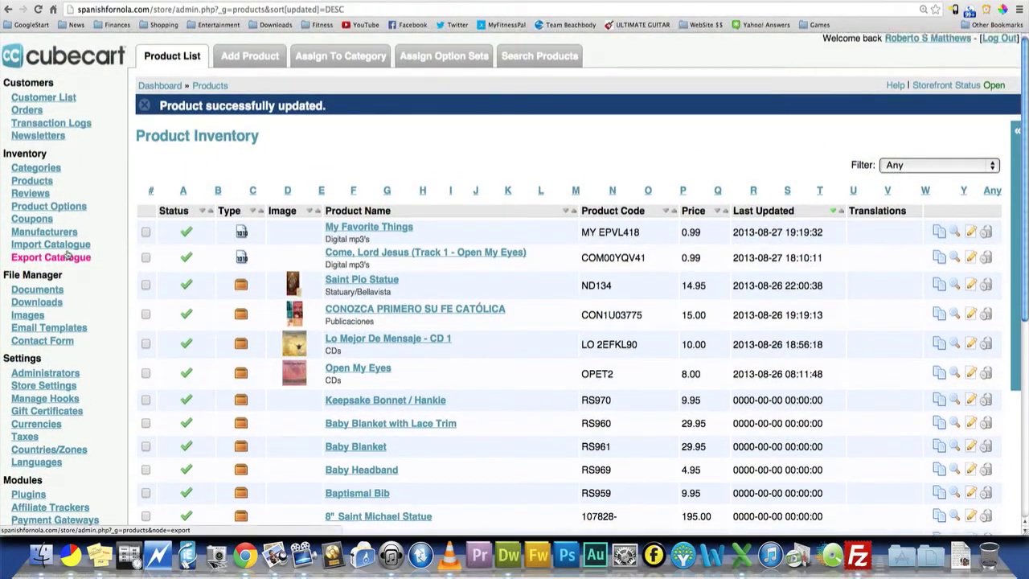
scroll(73, 322, "down", 5)
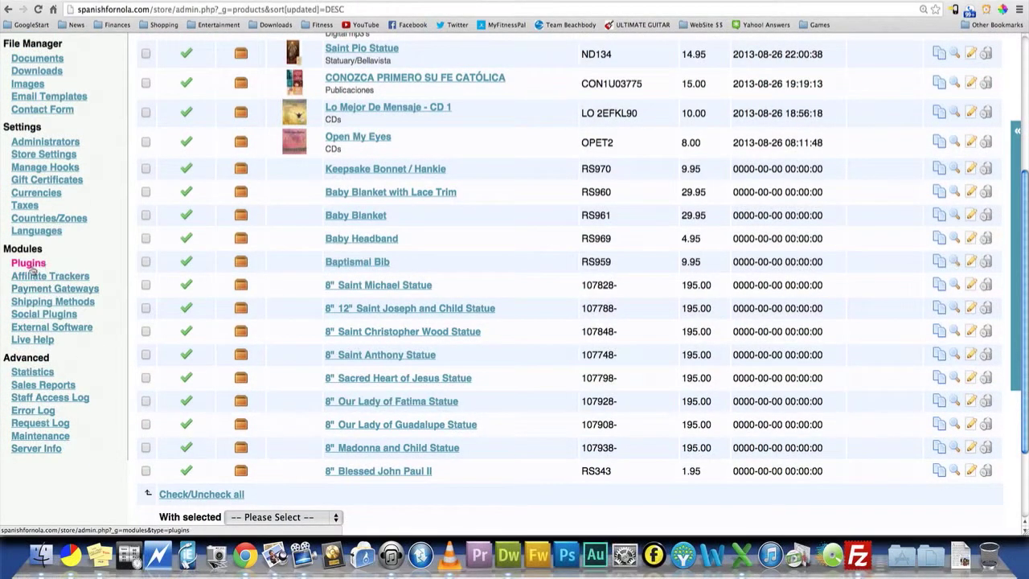
left_click(64, 156)
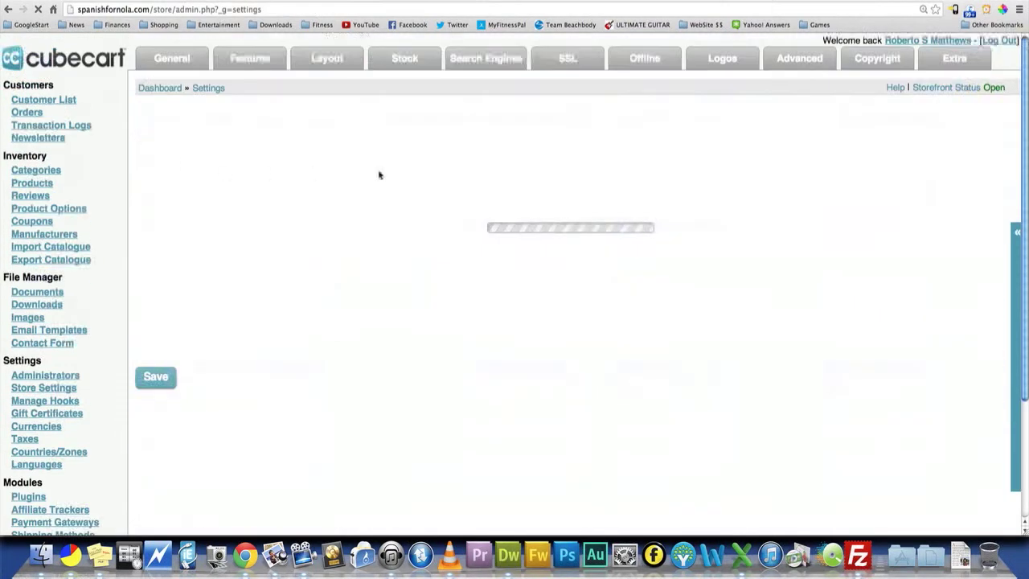
left_click(403, 66)
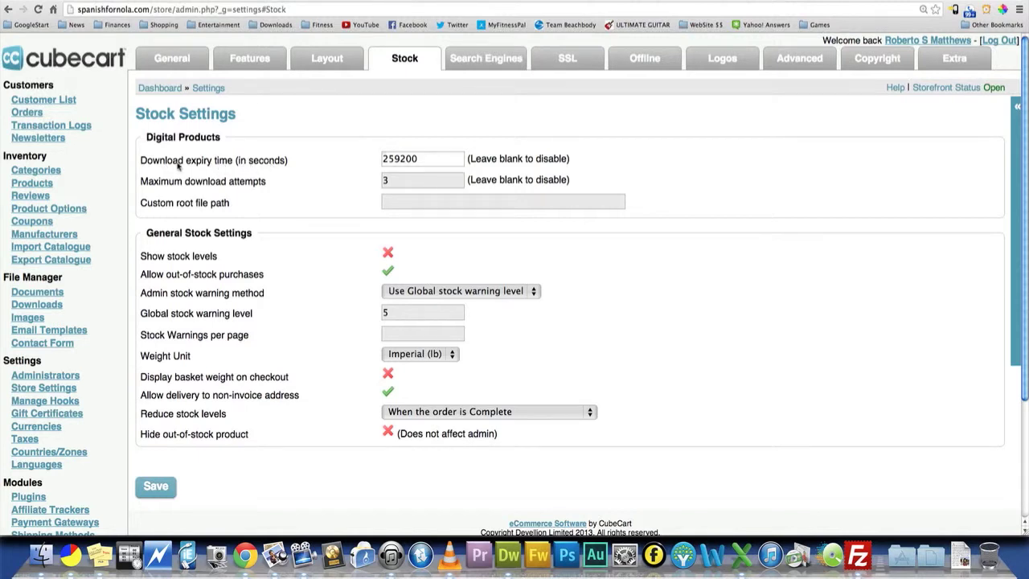
double_click(426, 157)
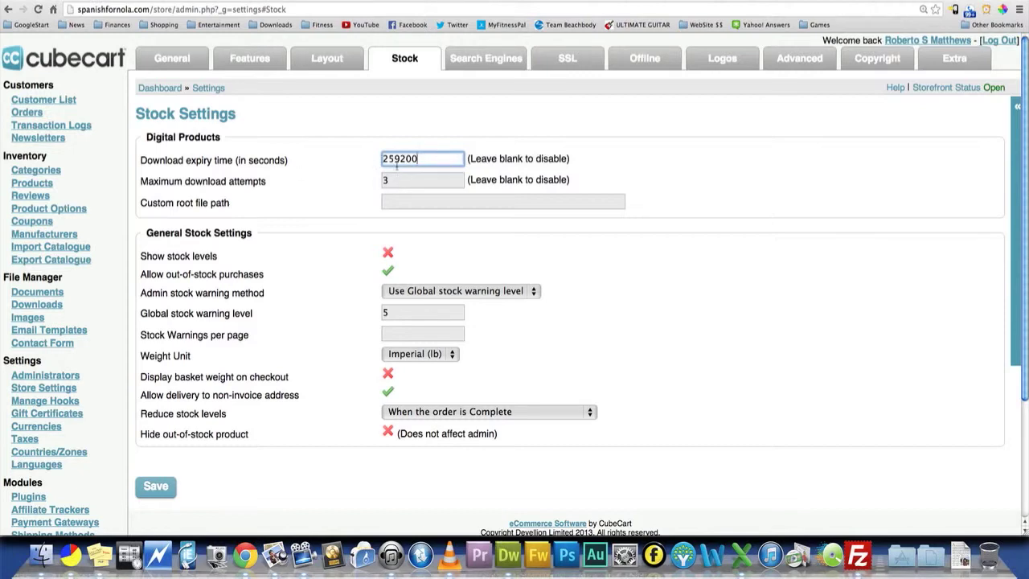
- Calculate the number of seconds in three days as 60 × 60 × 24 × 3 with the Dashboard calculator
key("F12")
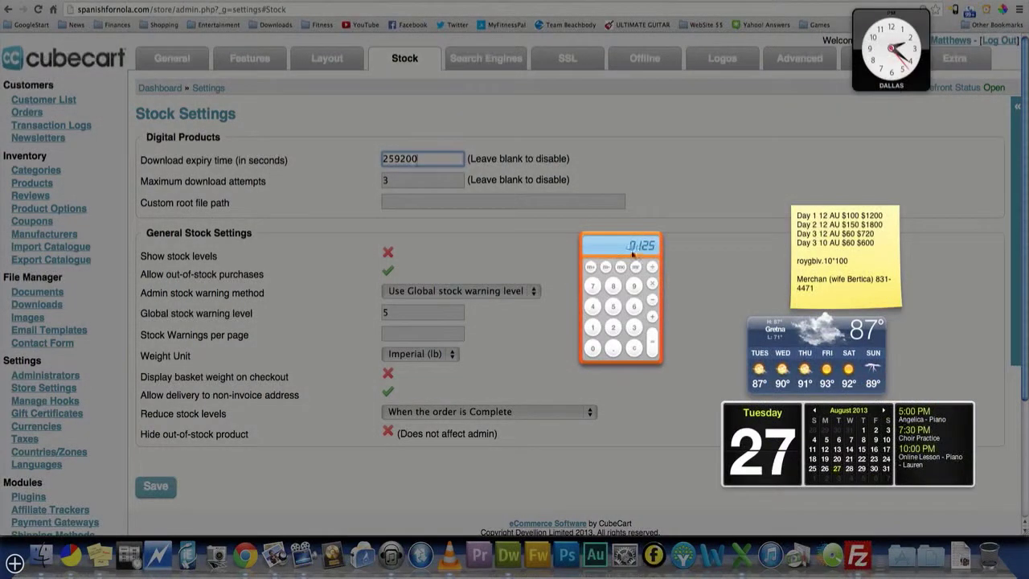
left_click(630, 306)
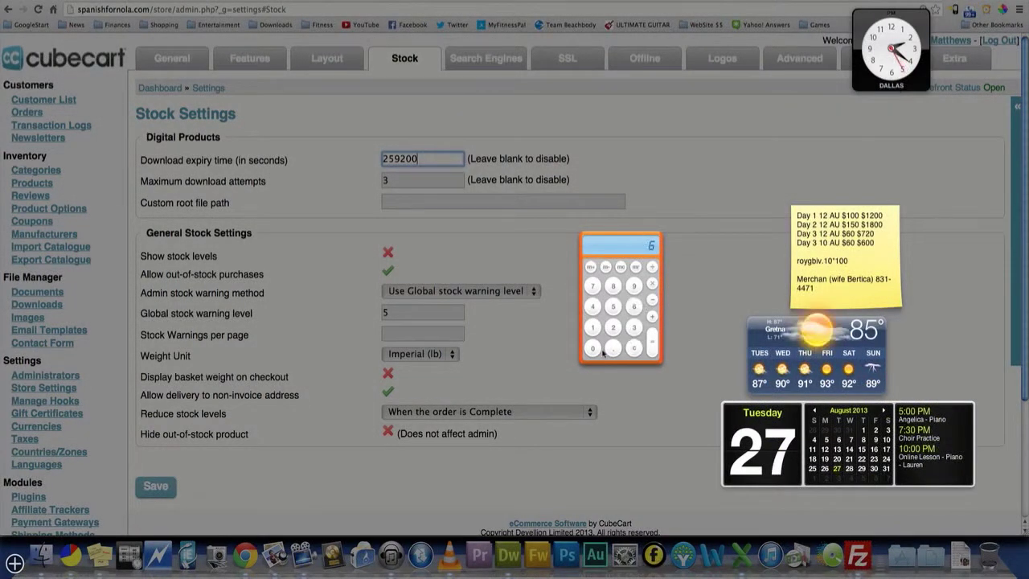
left_click(599, 352)
left_click(652, 282)
type("60*24")
key("Return")
type("3")
key("Return")
left_click(540, 233)
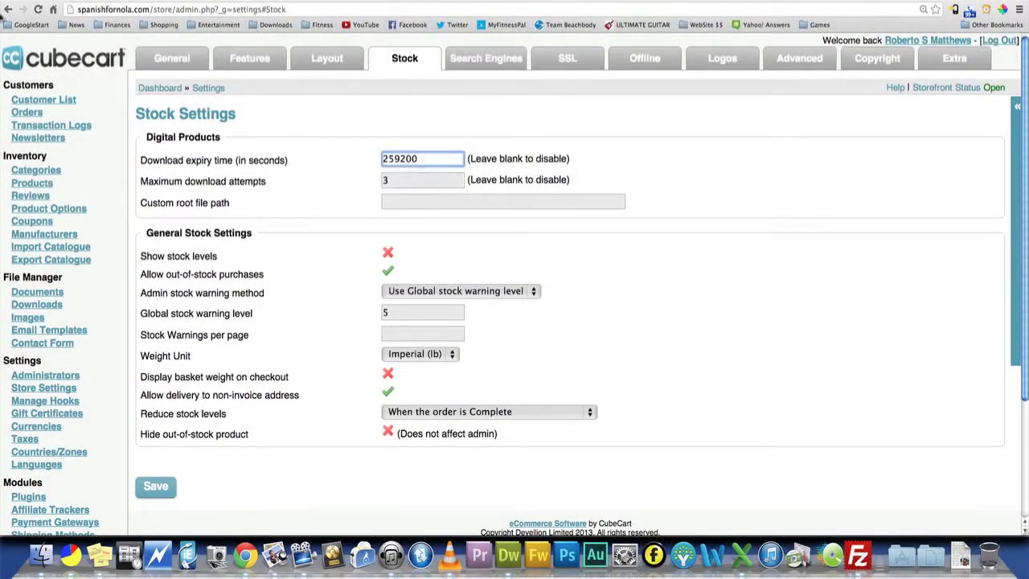
- Calculate the number of seconds in two days as 60 × 60 × 24 × 2 with the Dashboard calculator
mouse_move(1, 0)
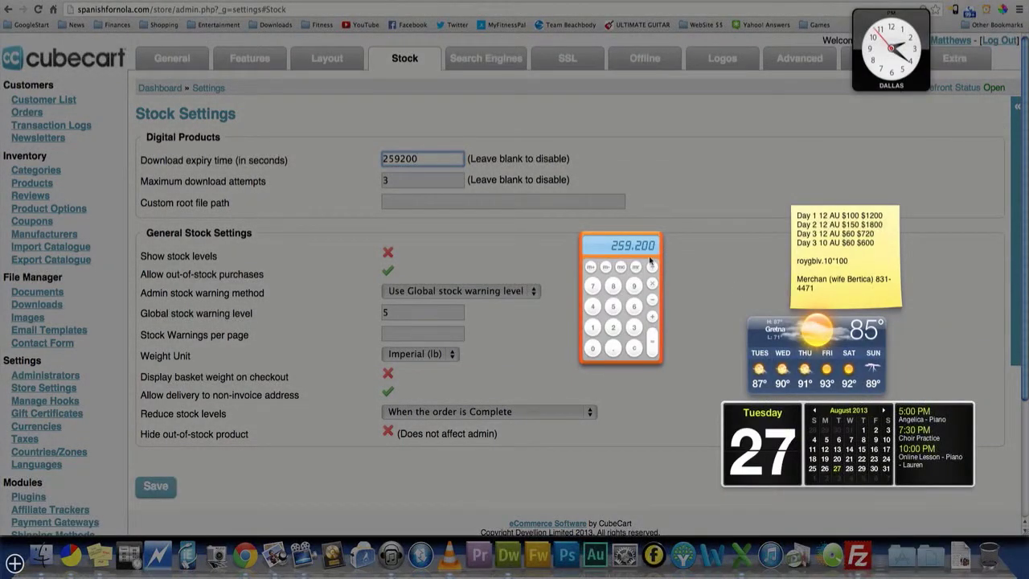
left_click(650, 261)
type("60")
type("60")
type("*")
type("24")
type("*2")
key("Return")
left_click(530, 244)
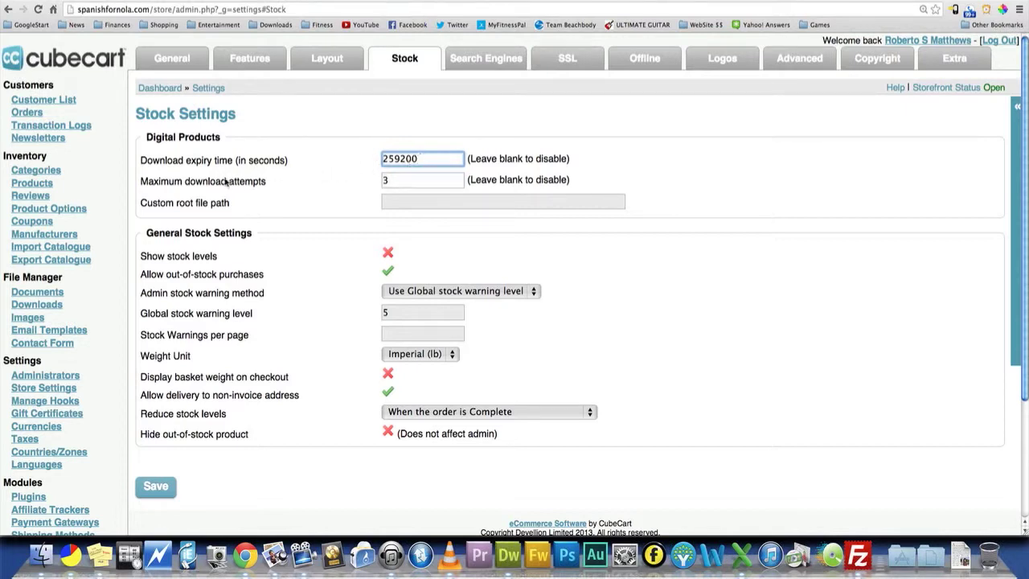
- Set the maximum download attempts for digital products to 2 and save the stock settings
left_click(427, 183)
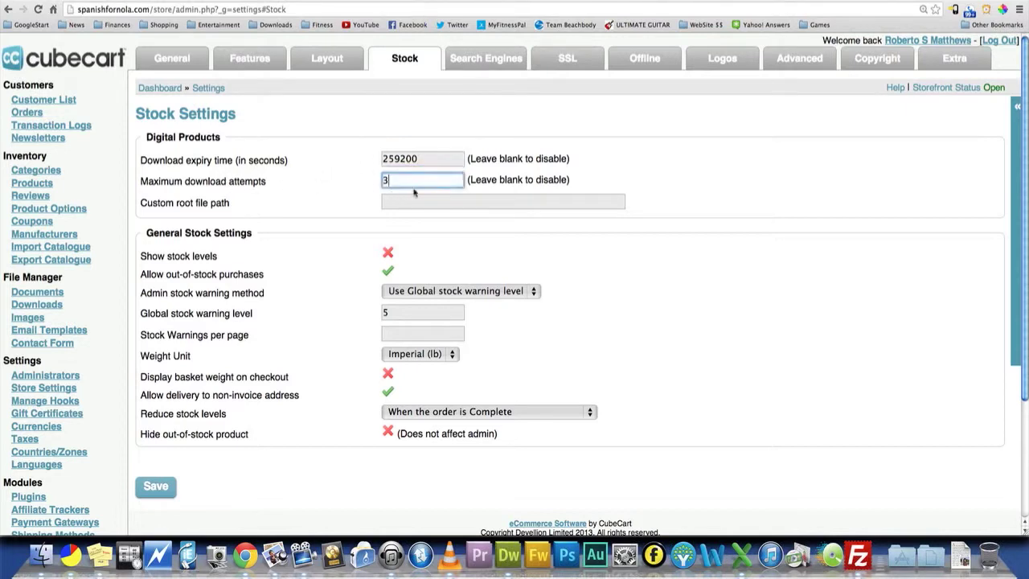
double_click(412, 183)
type("2")
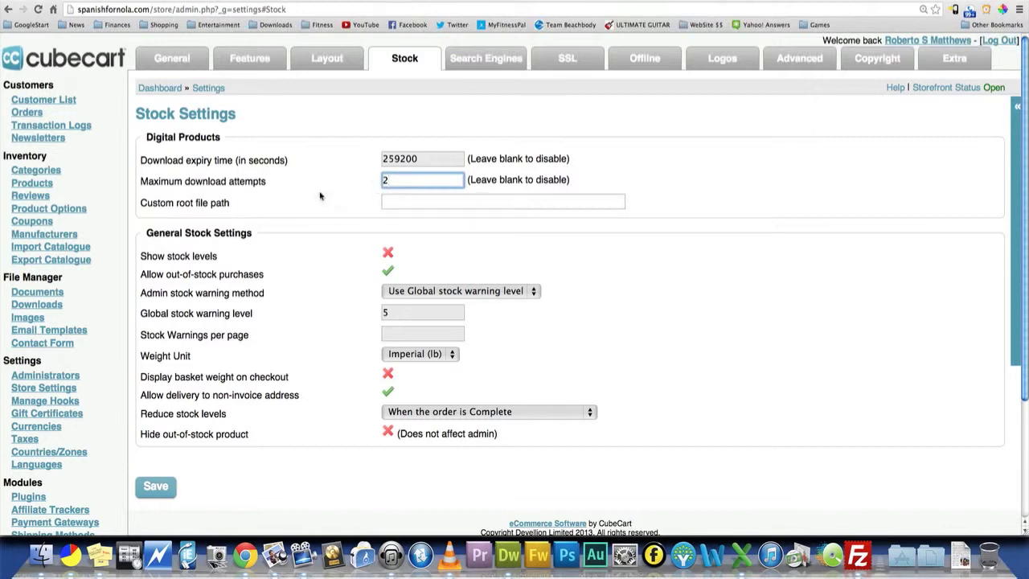
scroll(401, 205, "down", 1)
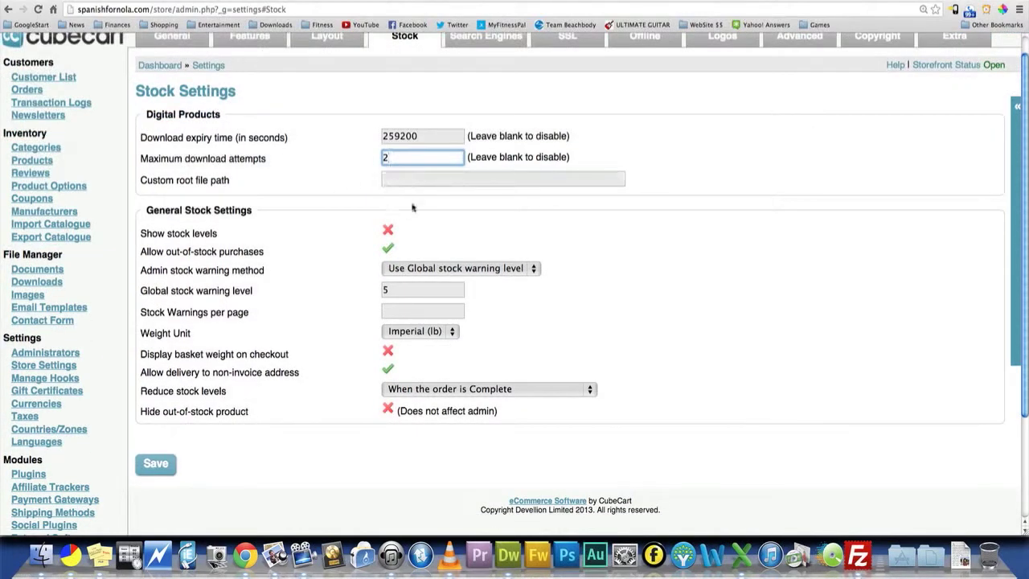
left_click(153, 469)
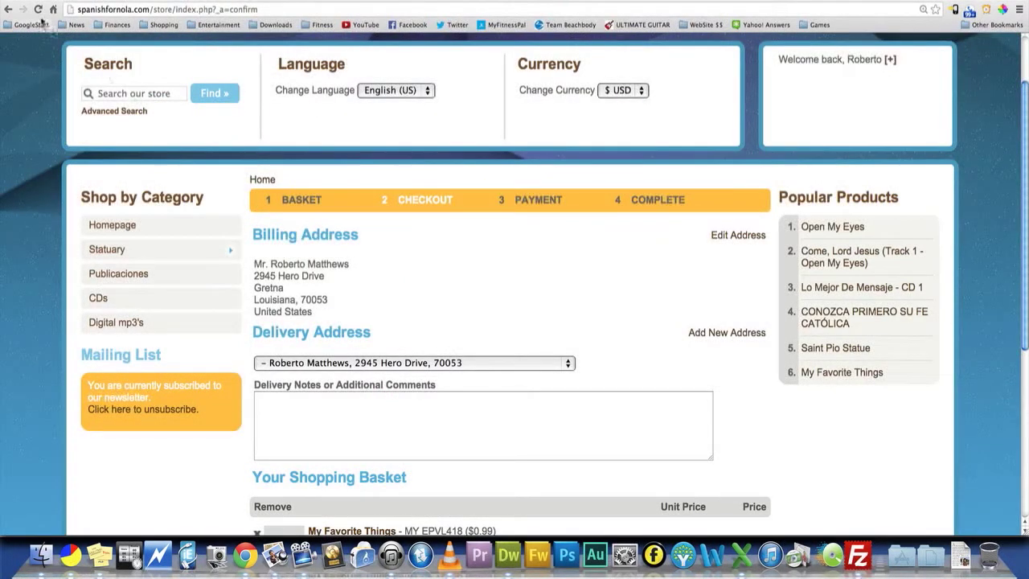
- Reload the storefront checkout page and apply the coupon mp3free to the My Favorite Things basket
left_click(40, 10)
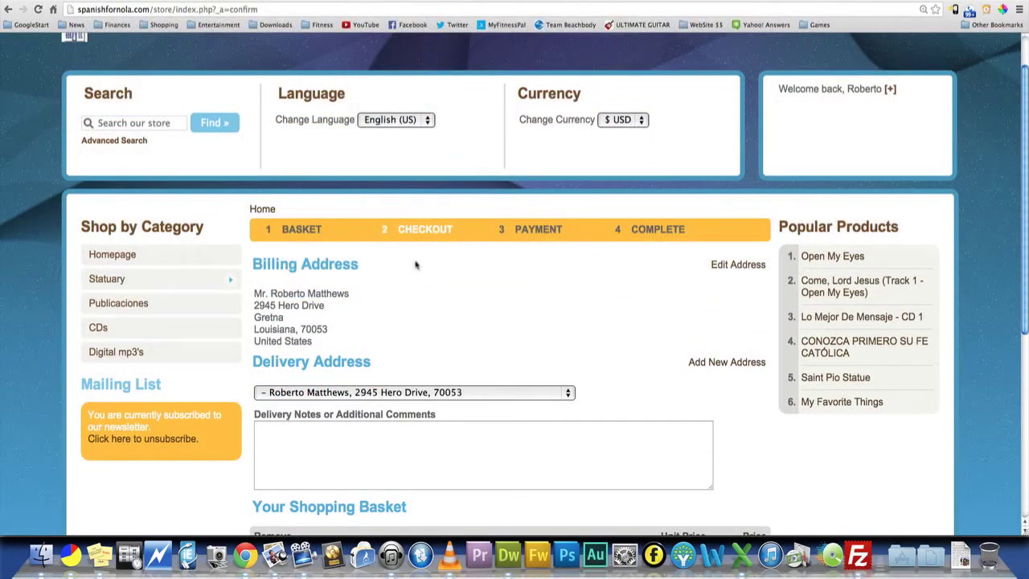
scroll(460, 226, "down", 3)
scroll(478, 225, "down", 5)
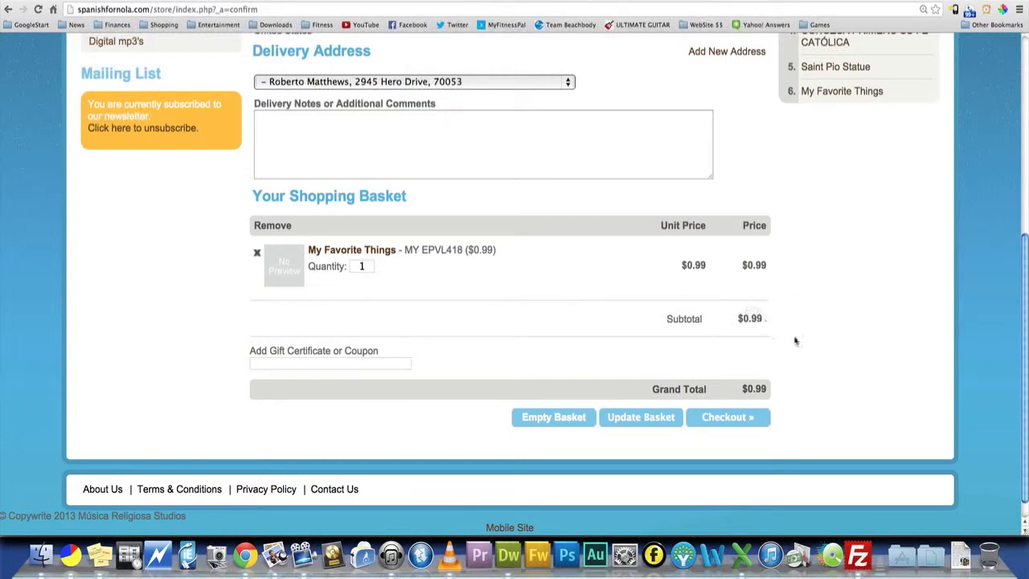
left_click(372, 365)
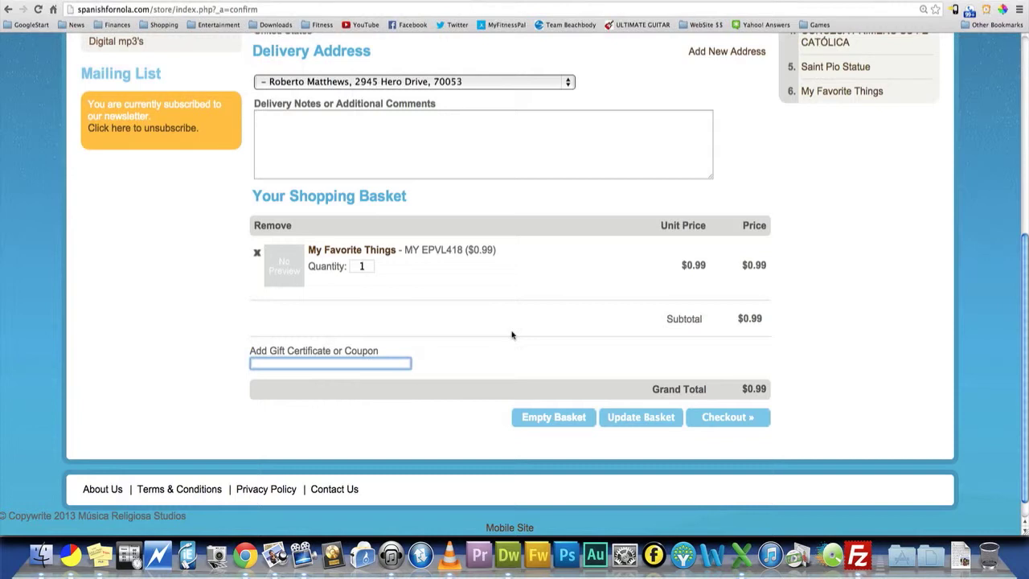
type("mp3free")
left_click(630, 424)
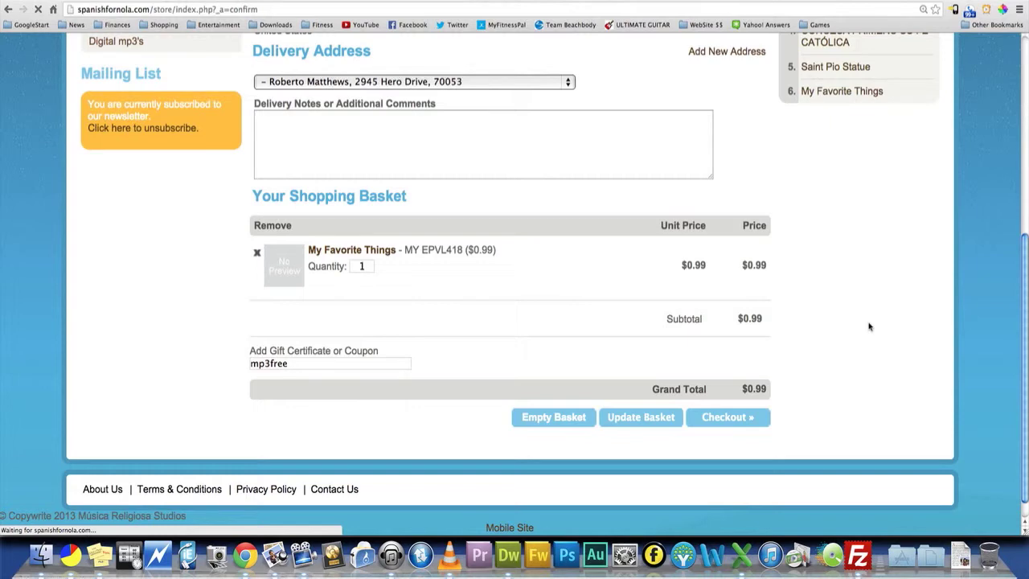
- Check the coupon discount in the basket totals and check out the My Favorite Things order
scroll(784, 362, "down", 5)
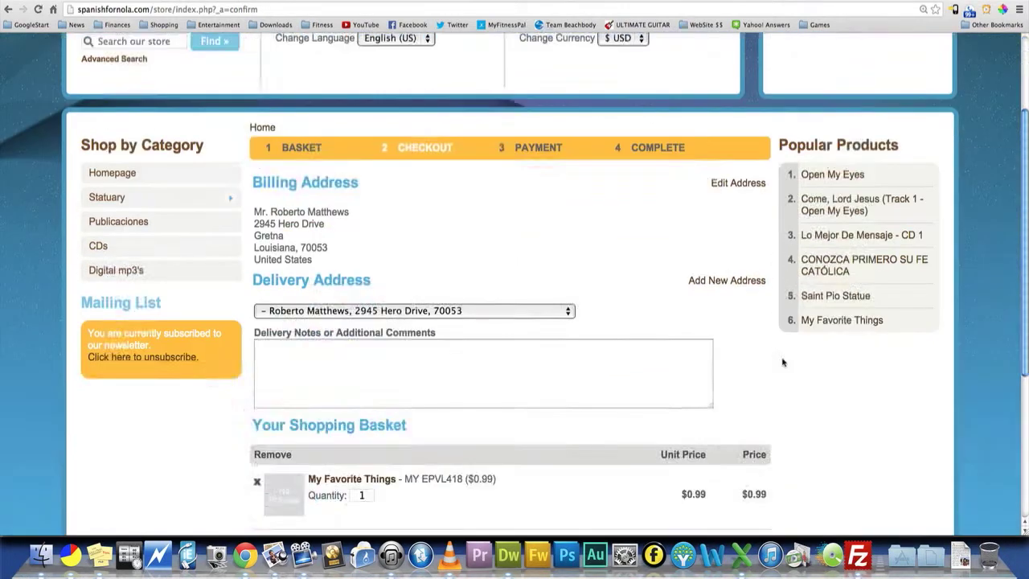
scroll(783, 362, "down", 3)
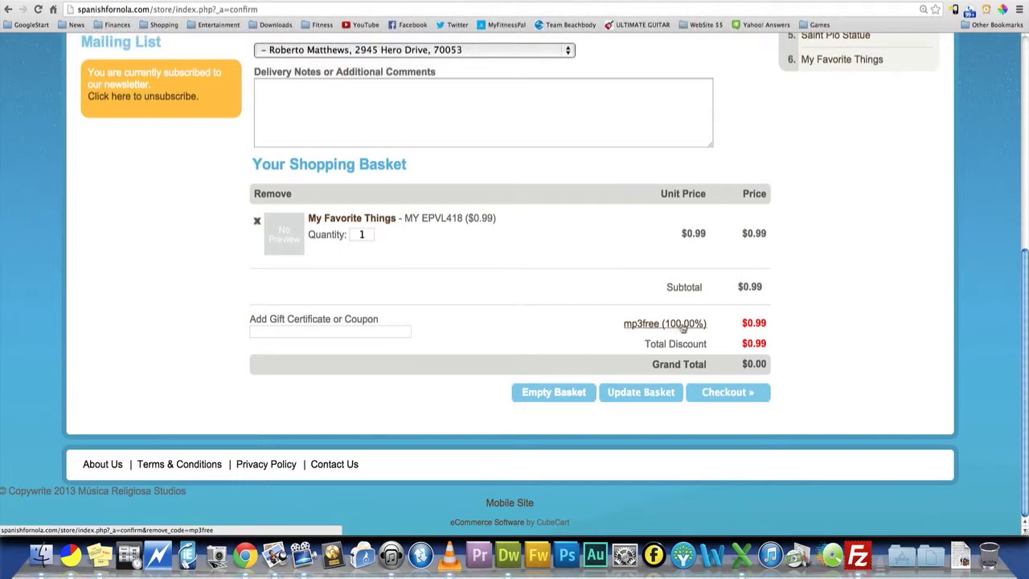
left_click(721, 394)
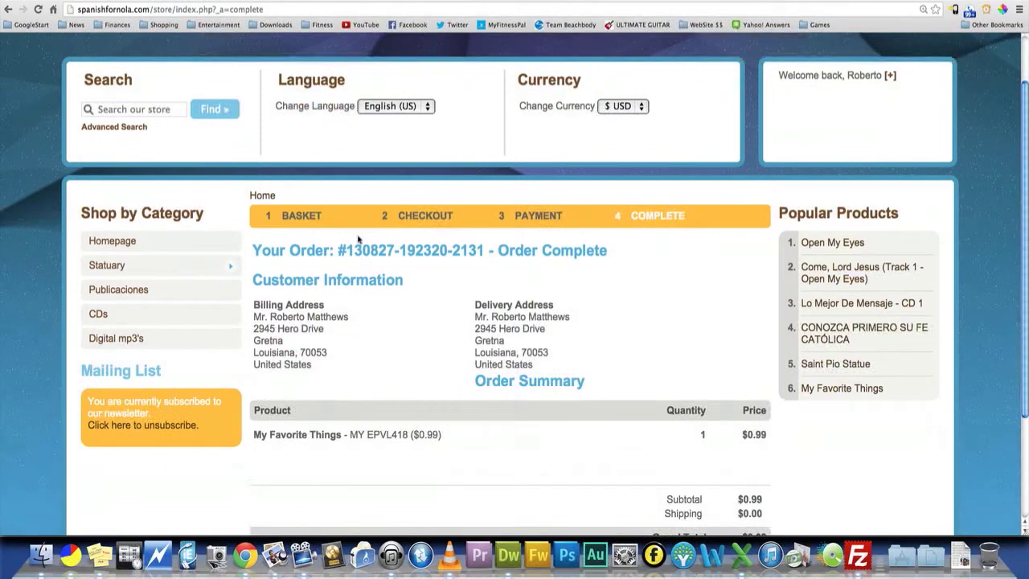
- Review the completed order's customer information, order summary and totals
scroll(402, 239, "down", 3)
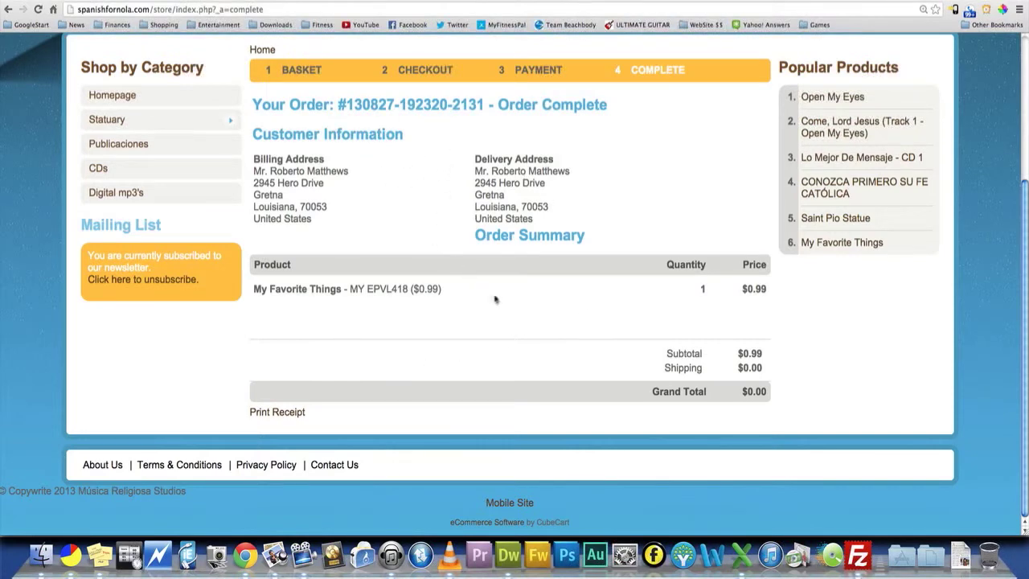
scroll(547, 210, "up", 1)
scroll(562, 215, "up", 3)
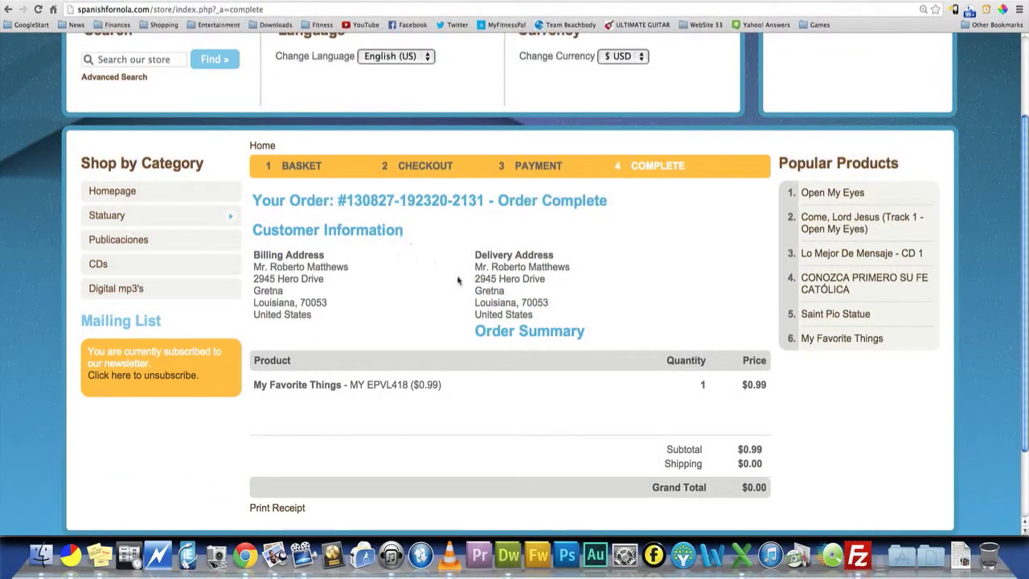
scroll(458, 285, "down", 2)
scroll(454, 336, "down", 2)
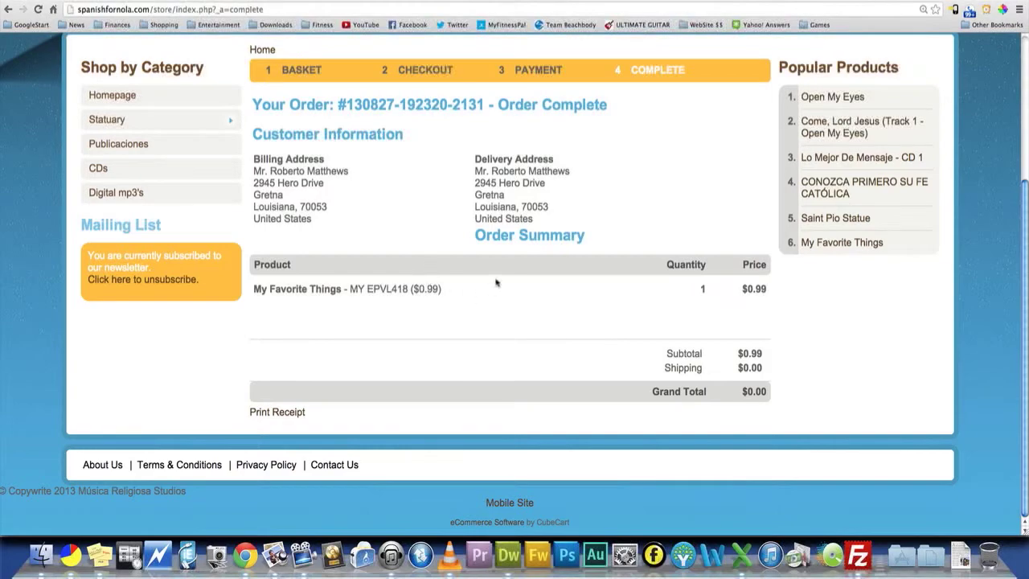
scroll(586, 289, "up", 2)
scroll(591, 285, "up", 2)
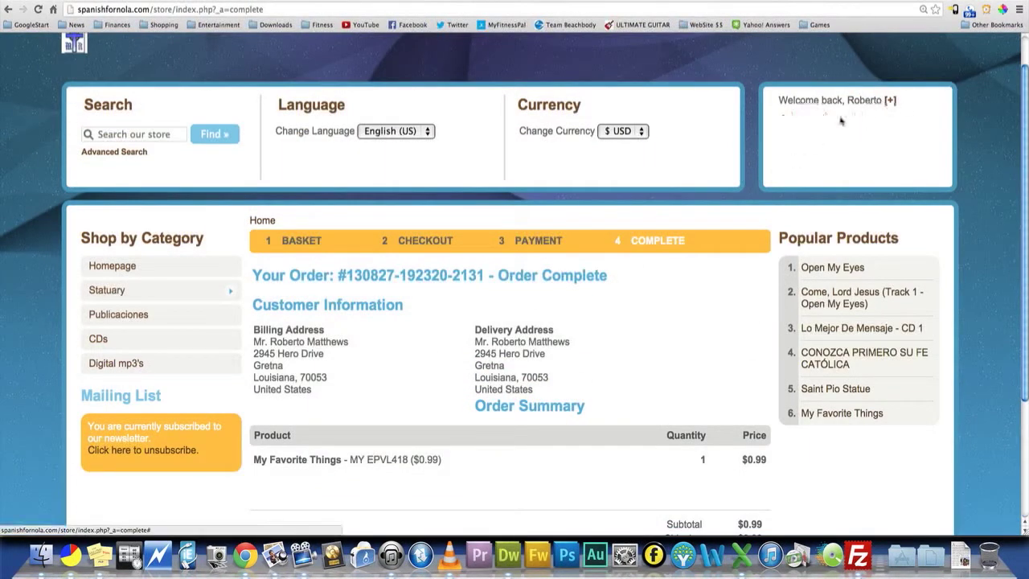
- Open the customer account's digital downloads and check the expiry and download count for My Favorite Things
mouse_move(893, 106)
scroll(893, 105, "up", 1)
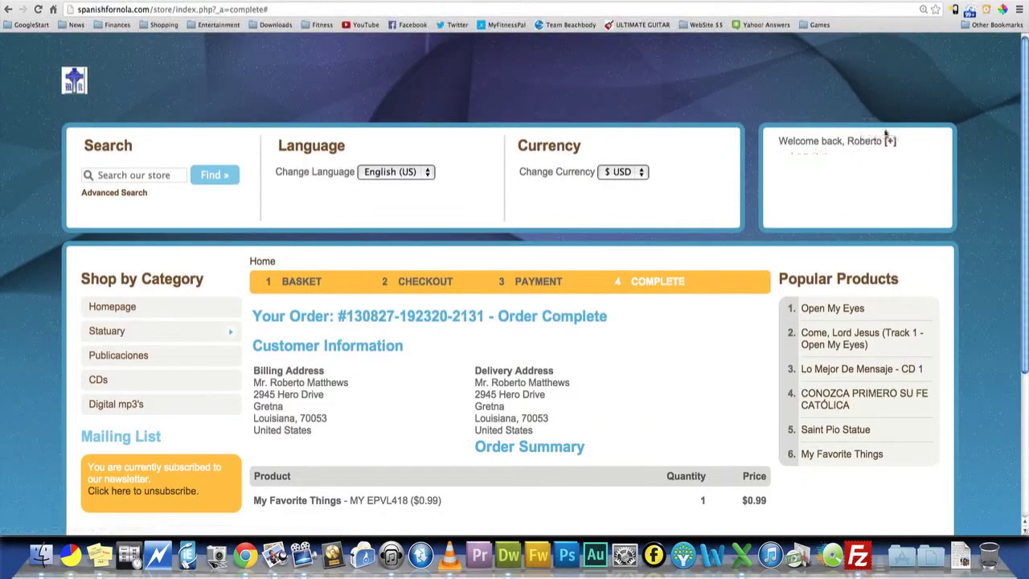
mouse_move(857, 140)
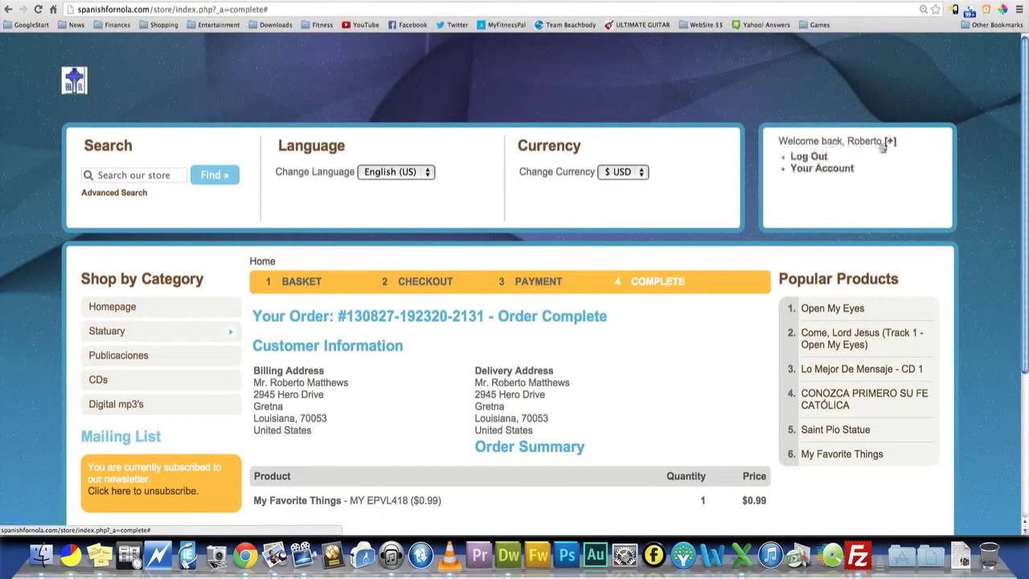
left_click(845, 169)
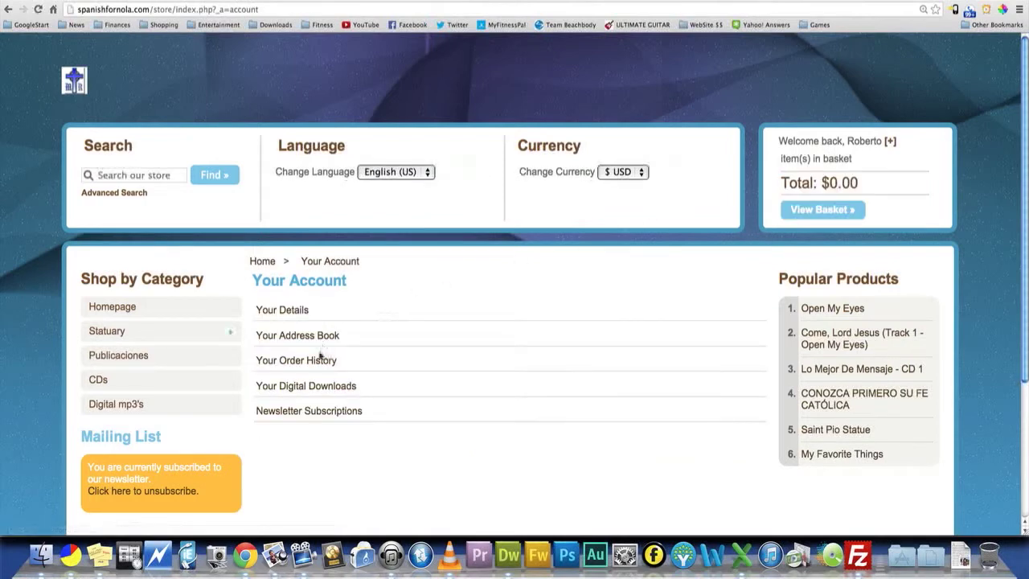
left_click(287, 390)
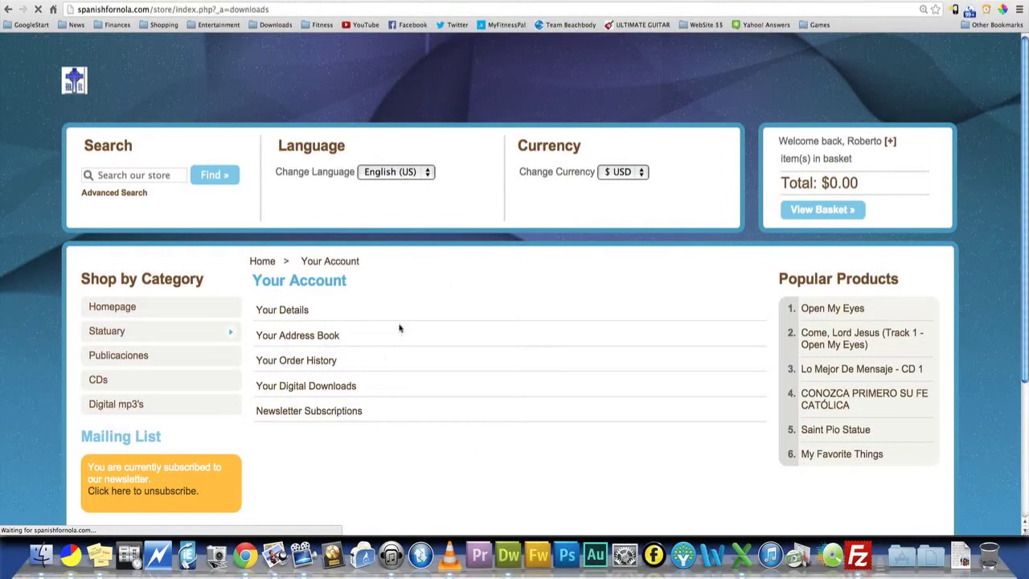
scroll(517, 324, "down", 1)
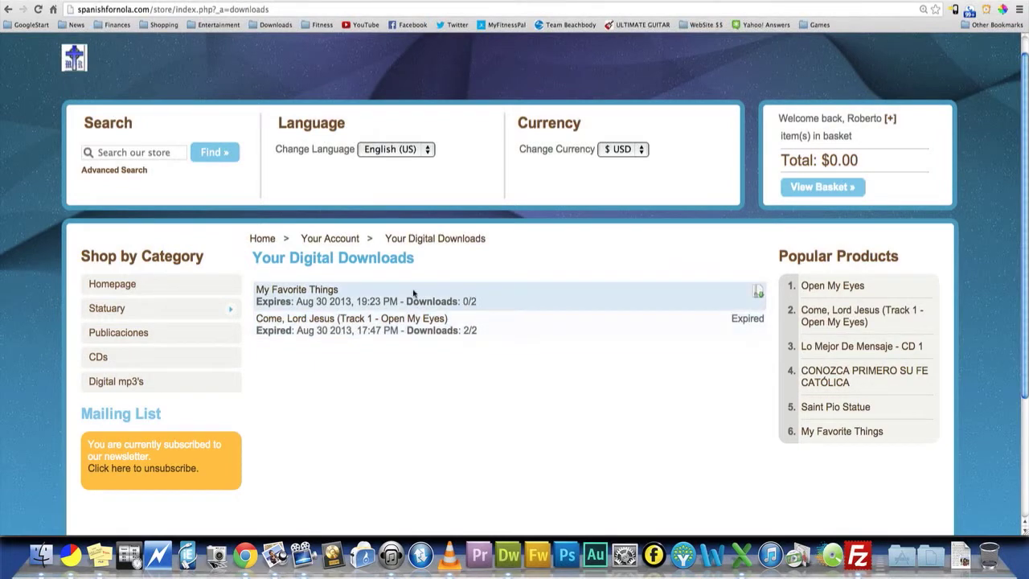
- Download the My Favorite Things MP3 as MyFavoriteThings into the Music folder's Logic/Belsome/My Favorite Things/Bounces subfolder and dismiss the download bar
left_click(755, 290)
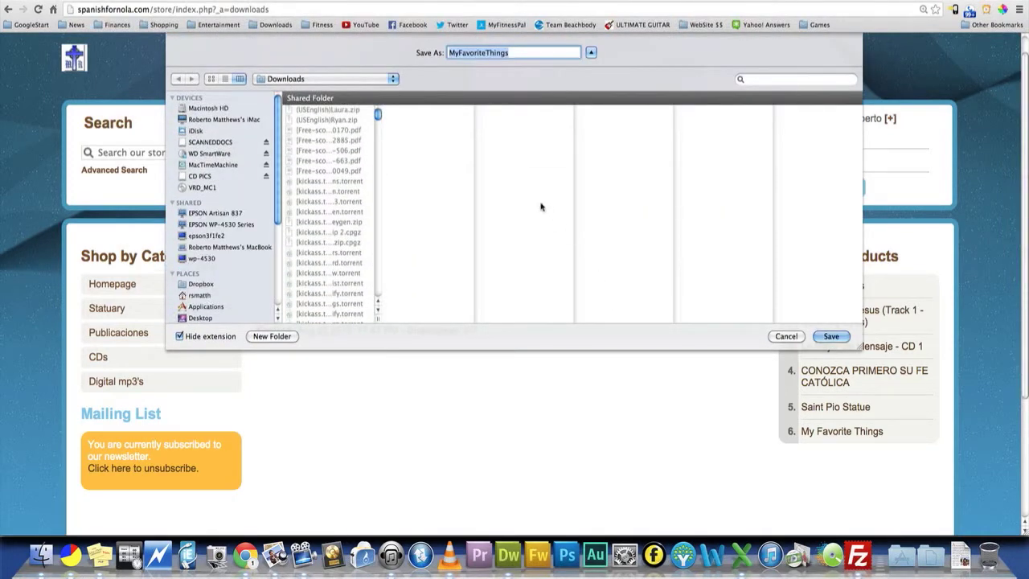
left_click(786, 336)
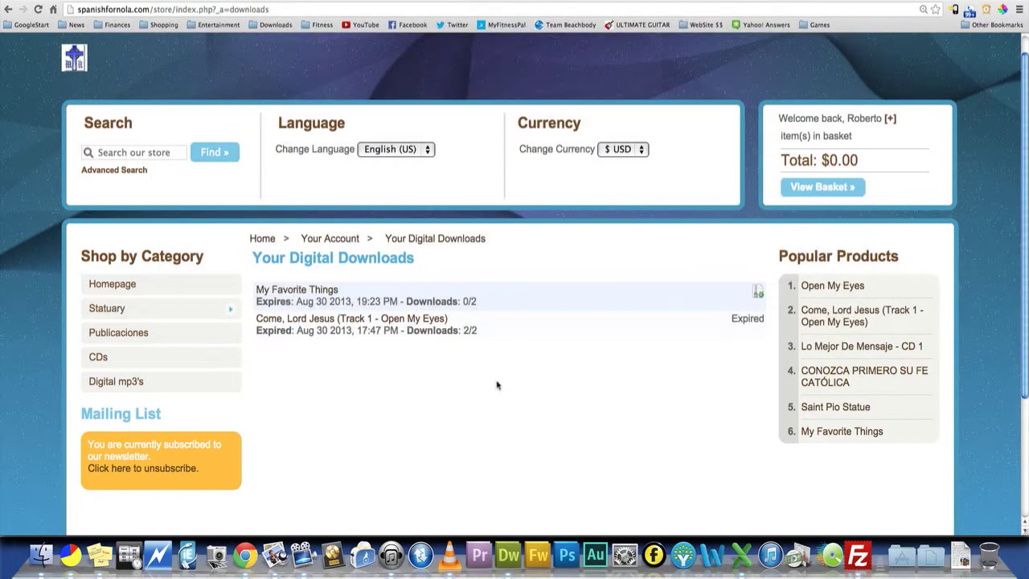
left_click(759, 294)
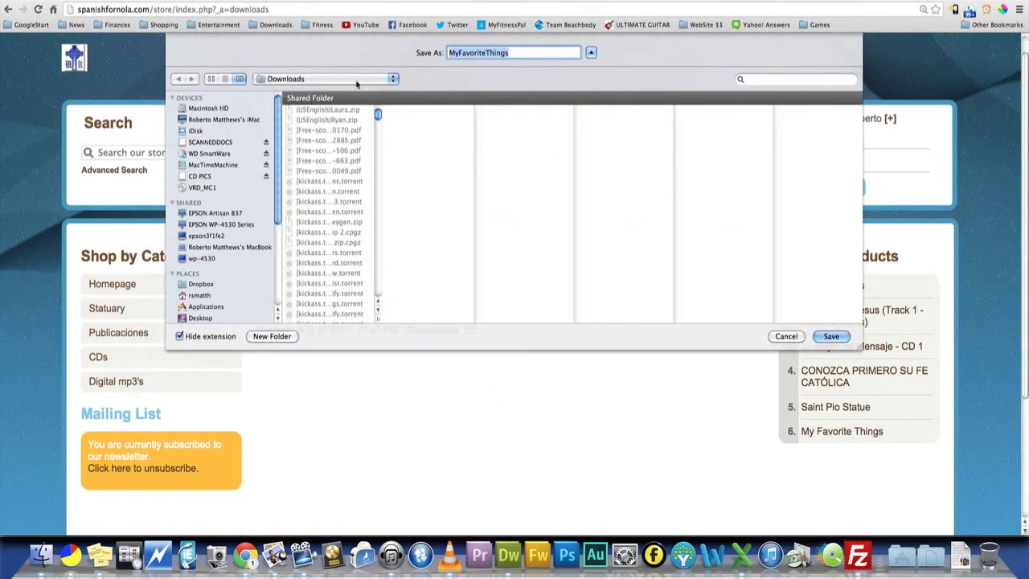
scroll(257, 229, "down", 3)
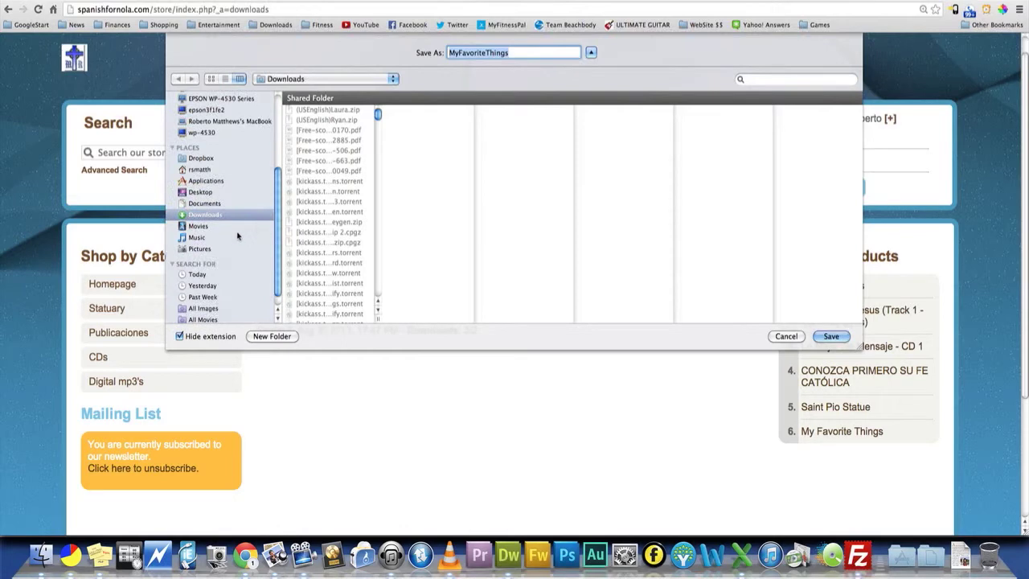
left_click(240, 237)
scroll(337, 262, "down", 3)
scroll(337, 262, "down", 8)
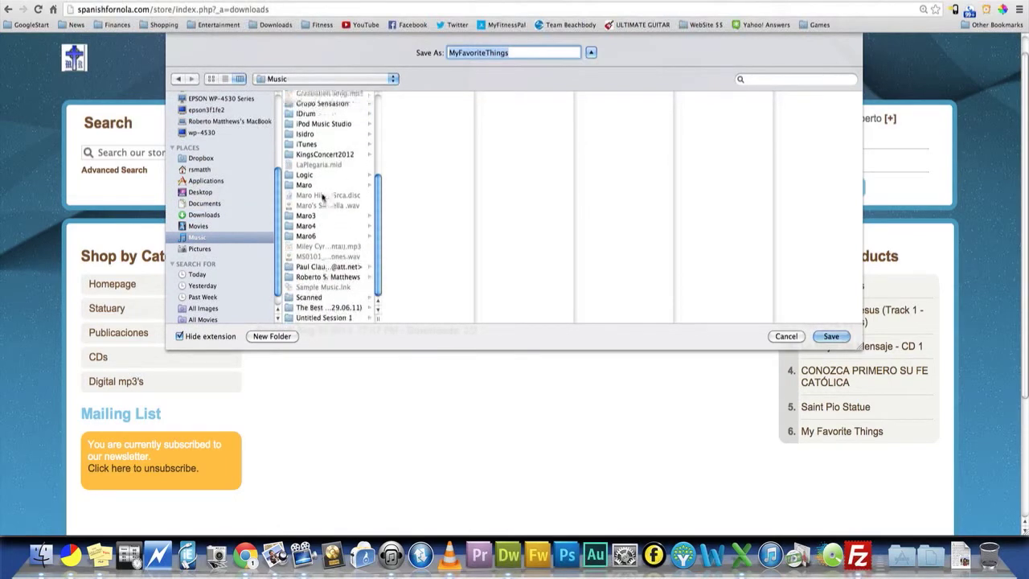
left_click(306, 175)
left_click(409, 97)
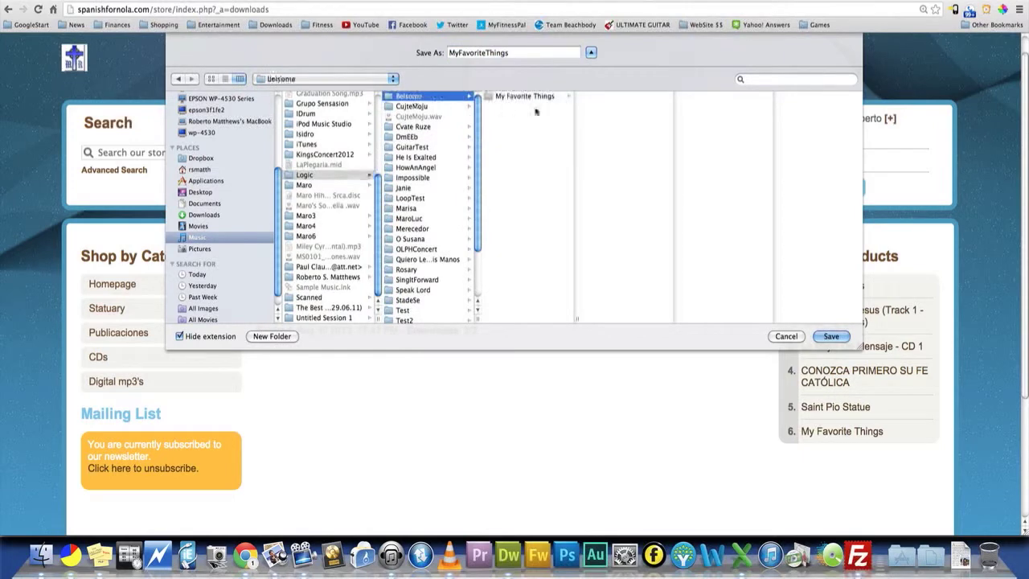
left_click(524, 96)
left_click(617, 106)
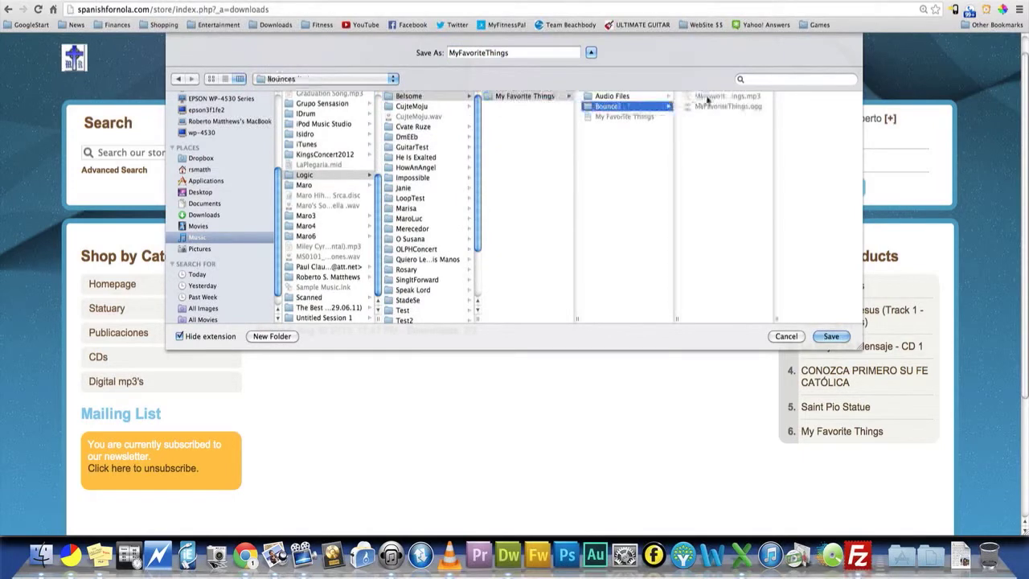
left_click(831, 335)
left_click(591, 102)
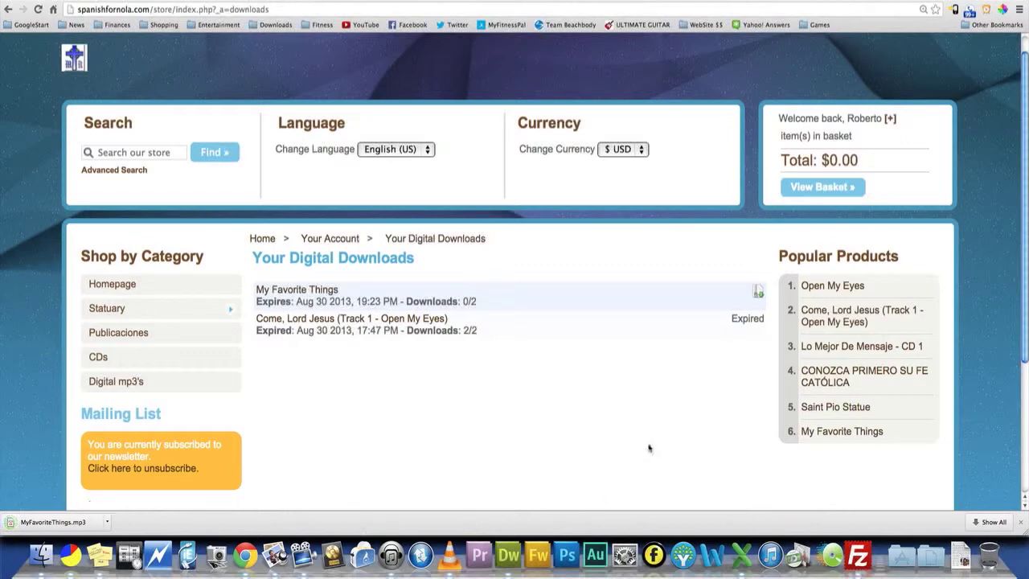
left_click(1020, 522)
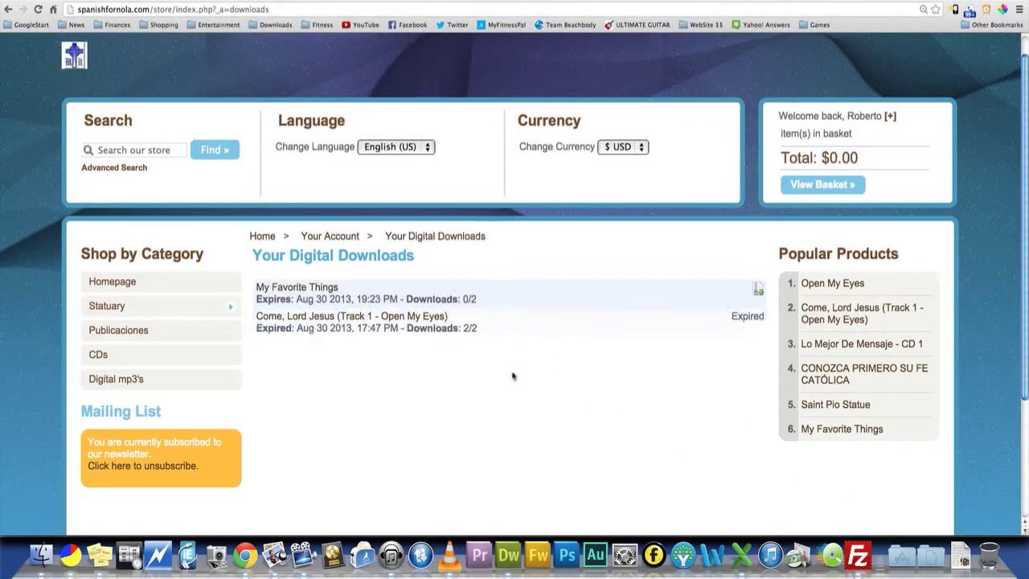
- Reload the customer's digital downloads page and check the download count and expiry for My Favorite Things
scroll(512, 372, "down", 5)
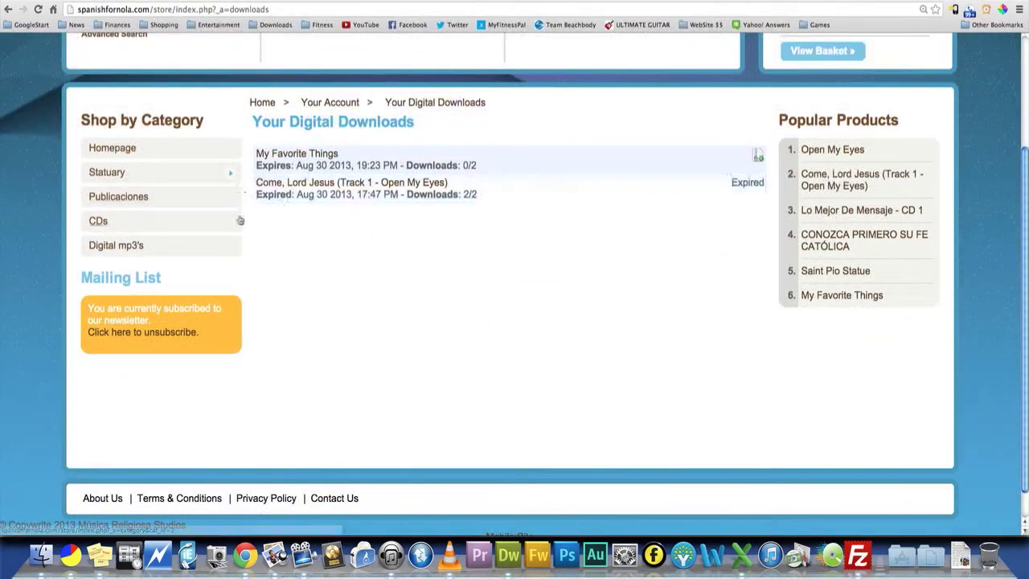
scroll(437, 223, "up", 1)
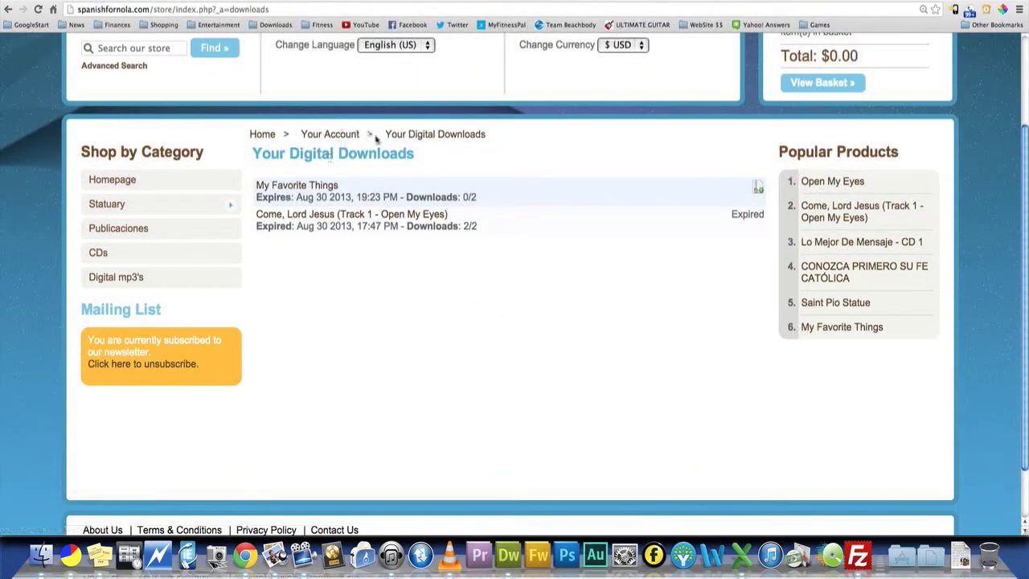
left_click(430, 140)
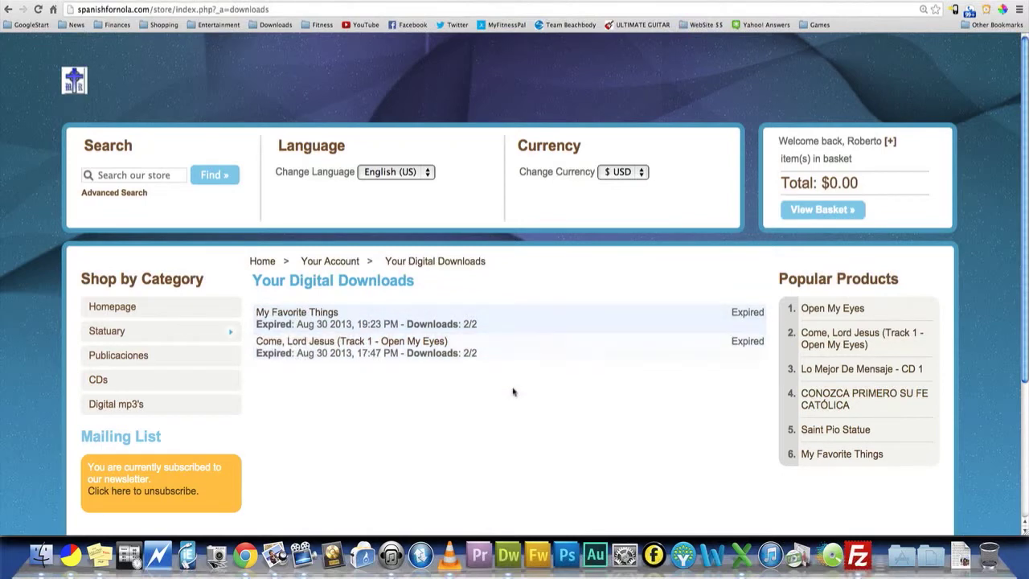
scroll(486, 357, "down", 1)
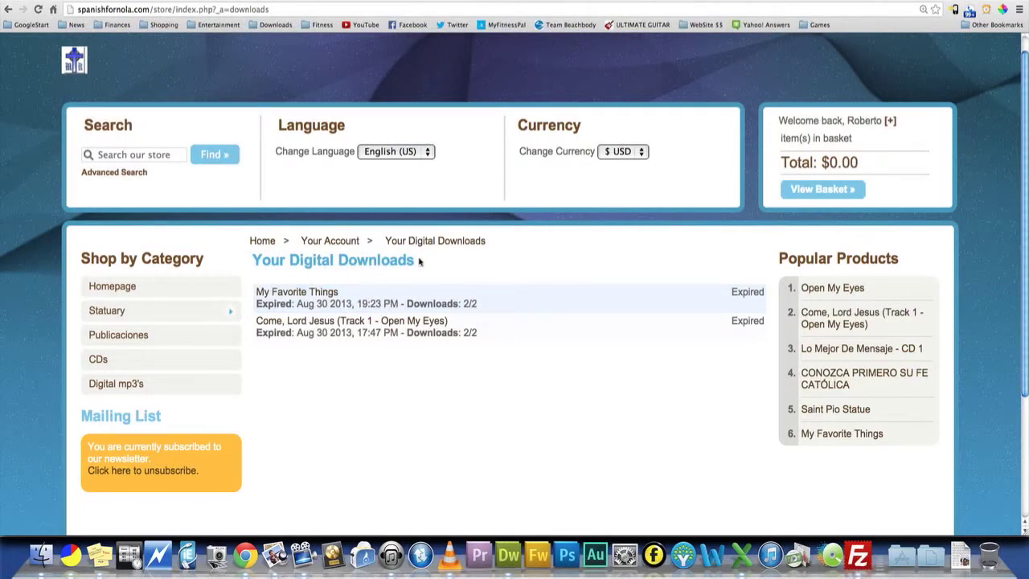
left_click_drag(422, 262, 262, 270)
left_click(267, 270)
- Browse to spanishfornola.com/store/files and open its songs folder to inspect the publicly listed files
left_click(283, 8)
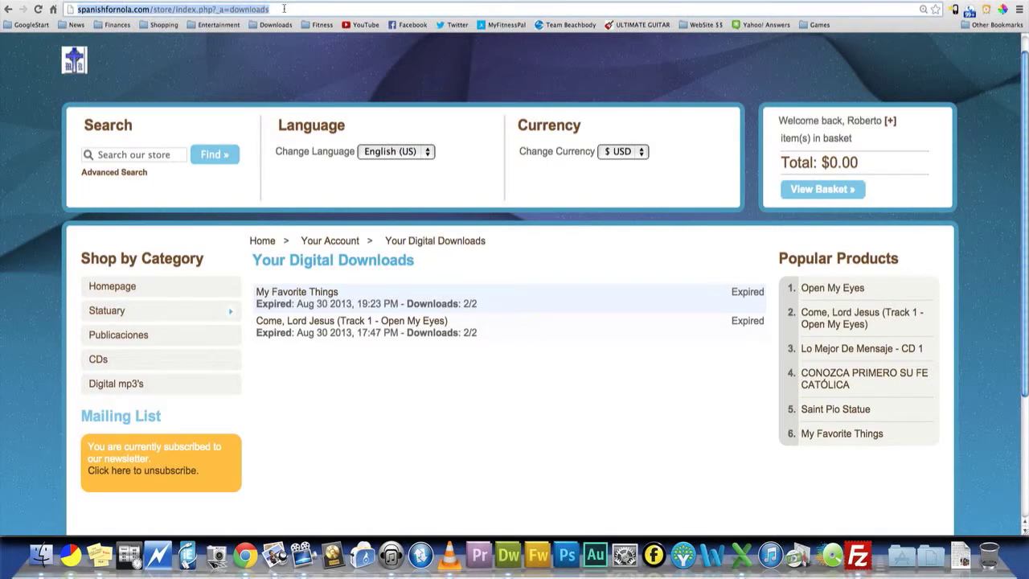
key("Right")
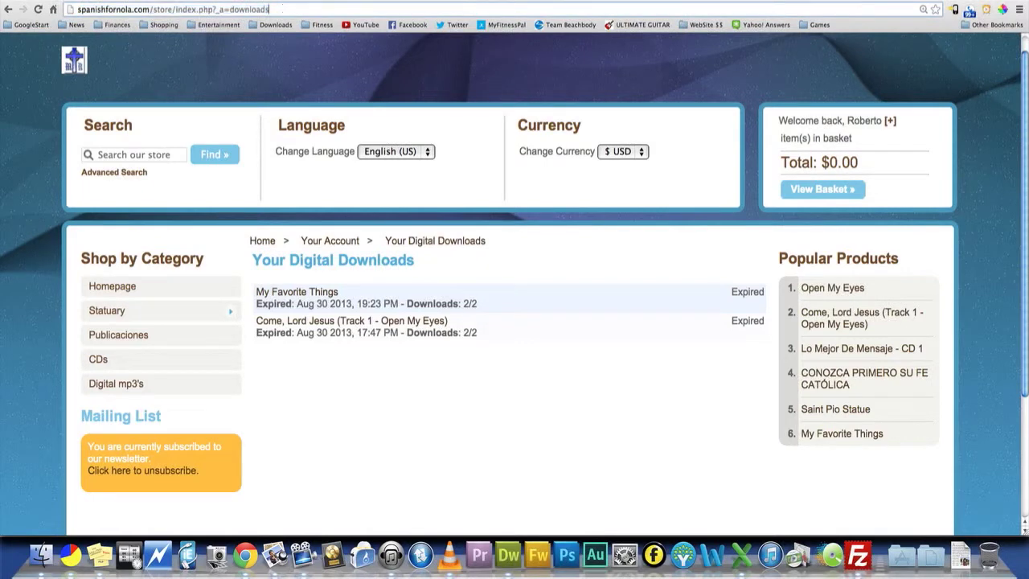
key("BackSpace")
key("BackSpace")
key("BackSpace")
key("BackSpace")
key("BackSpace")
key("BackSpace")
key("BackSpace")
key("BackSpace")
key("BackSpace")
key("BackSpace")
key("BackSpace")
key("BackSpace")
key("BackSpace")
key("BackSpace")
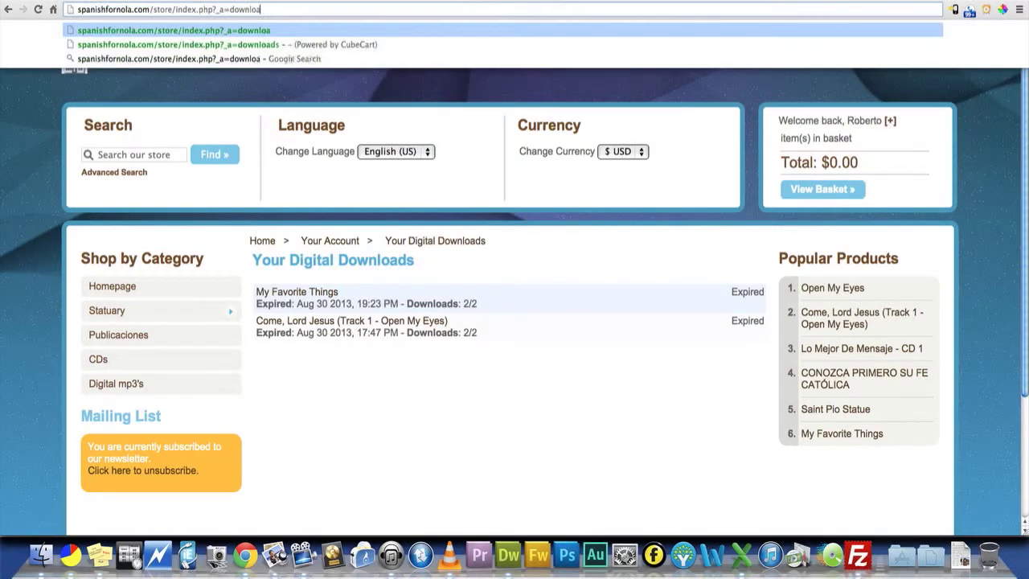
key("BackSpace")
key("BackSpace")
key("BackSpace")
key("BackSpace")
key("BackSpace")
key("BackSpace")
key("BackSpace")
key("BackSpace")
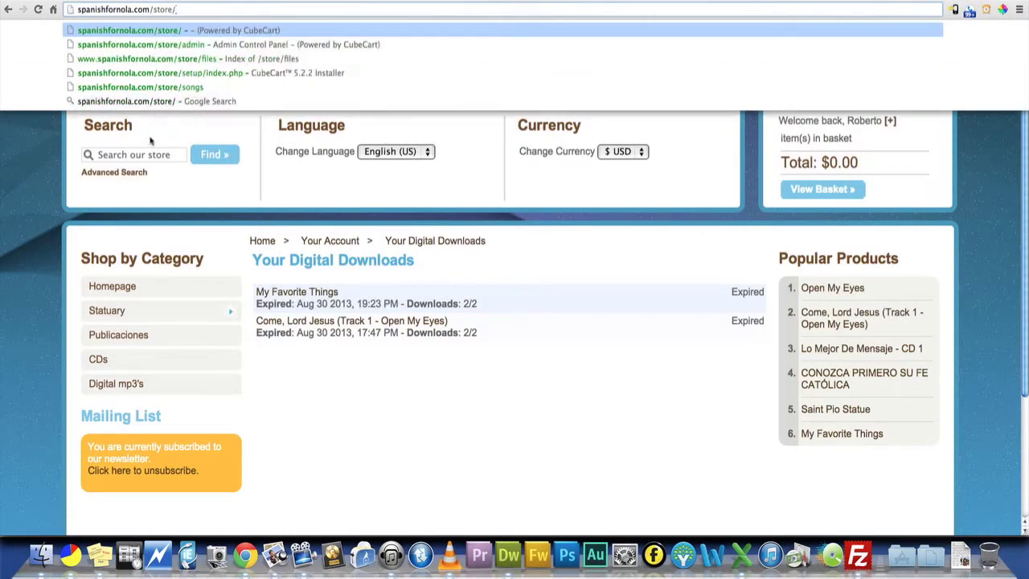
key("Return")
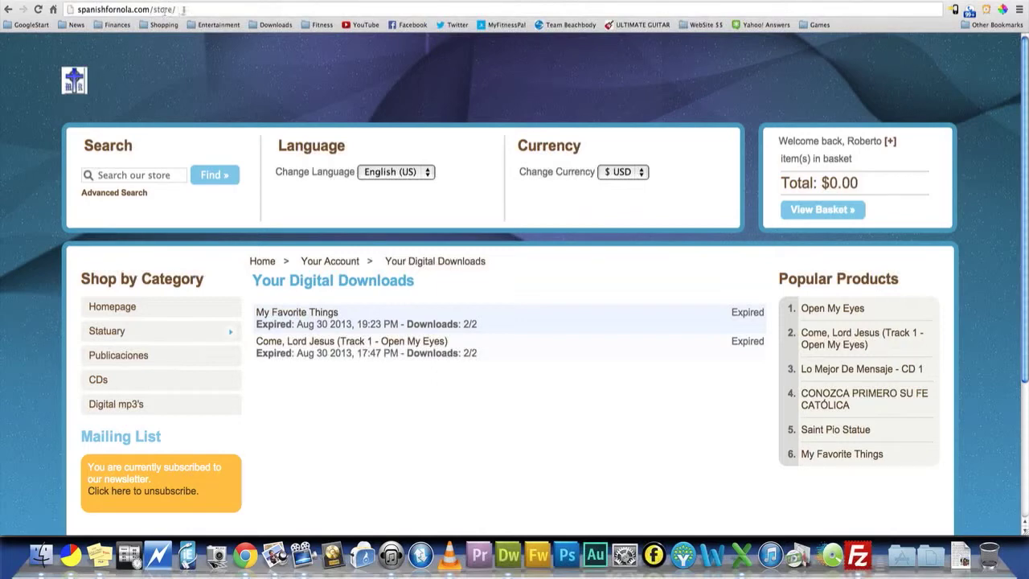
left_click(186, 9)
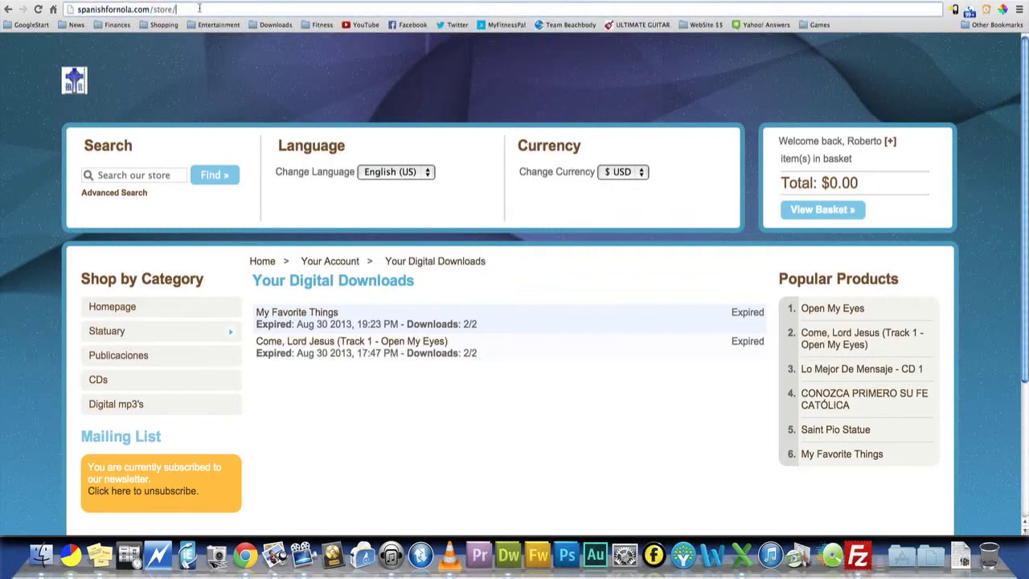
type("files")
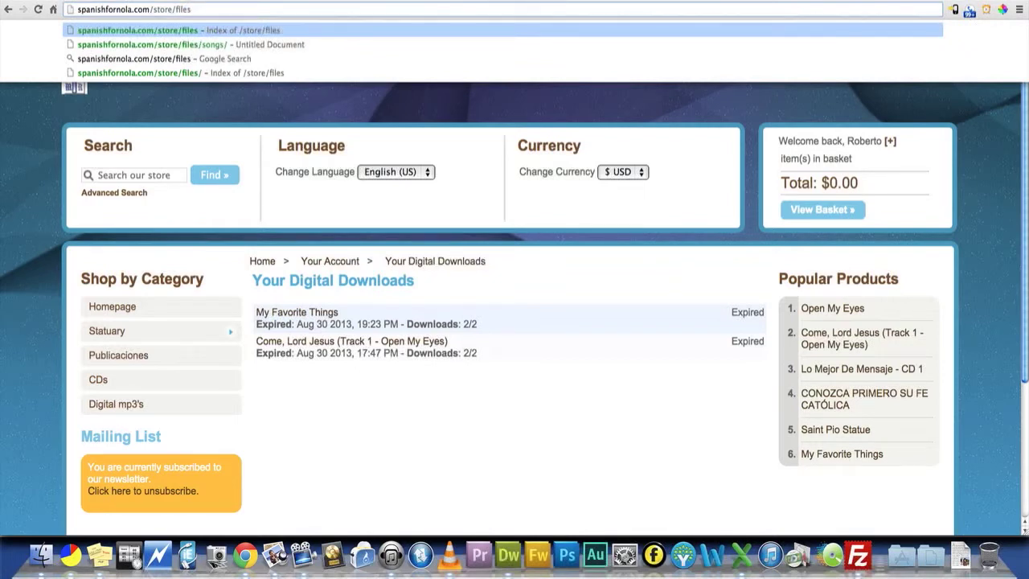
key("Return")
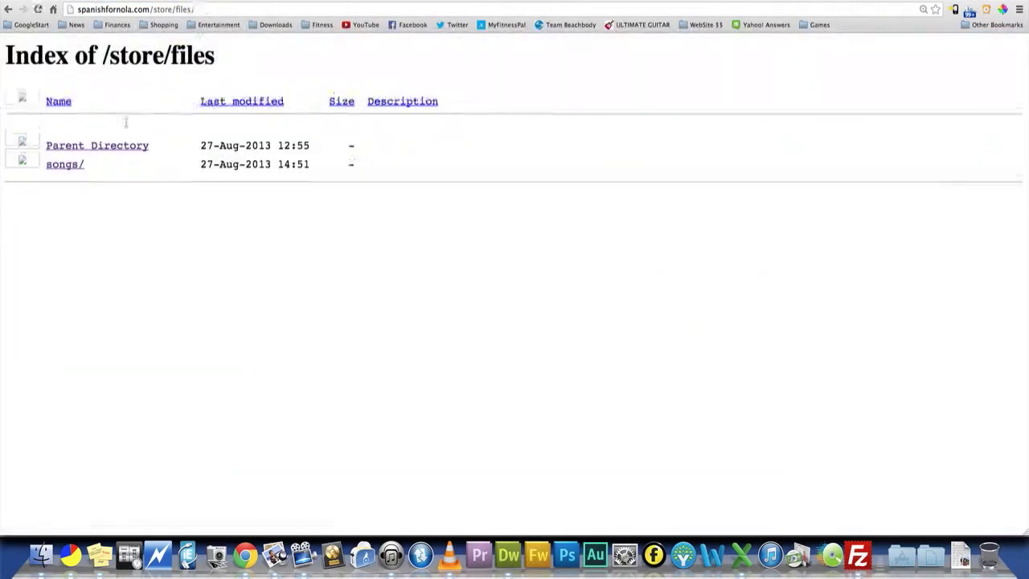
left_click(81, 165)
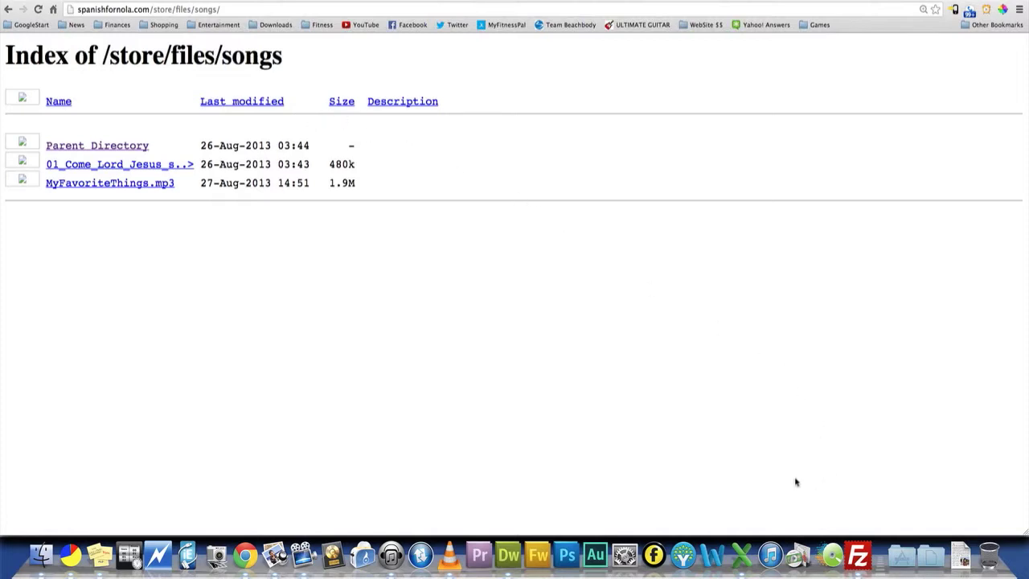
- Switch to FileZilla and refresh the remote /spanishfornola.com/store/files/songs directory
left_click(858, 555)
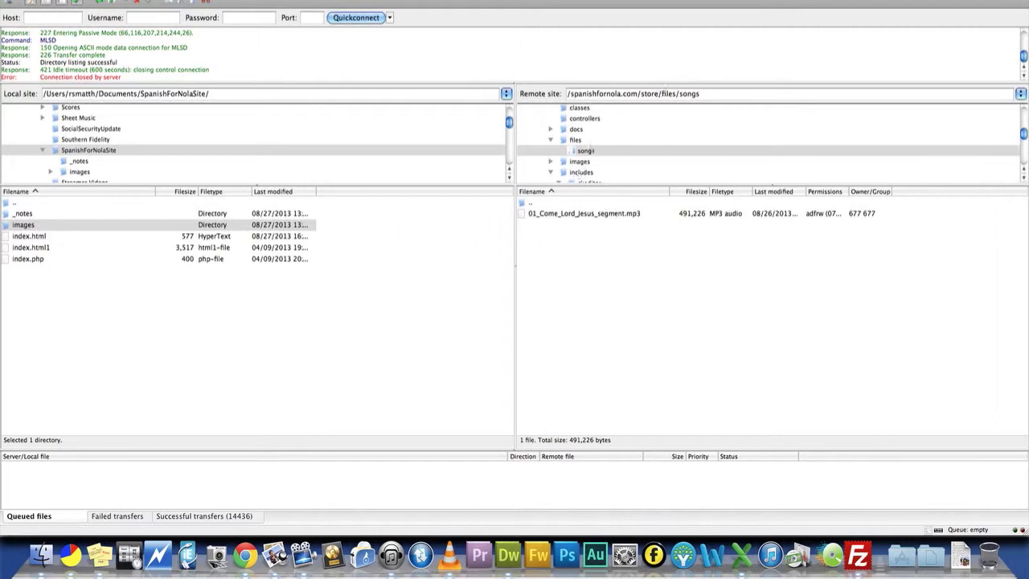
right_click(609, 254)
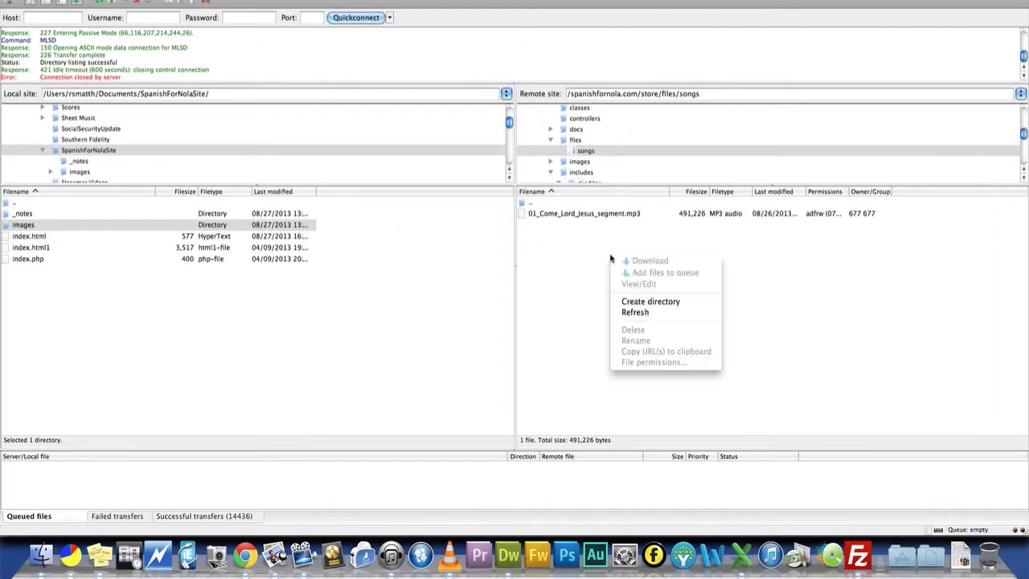
left_click(657, 307)
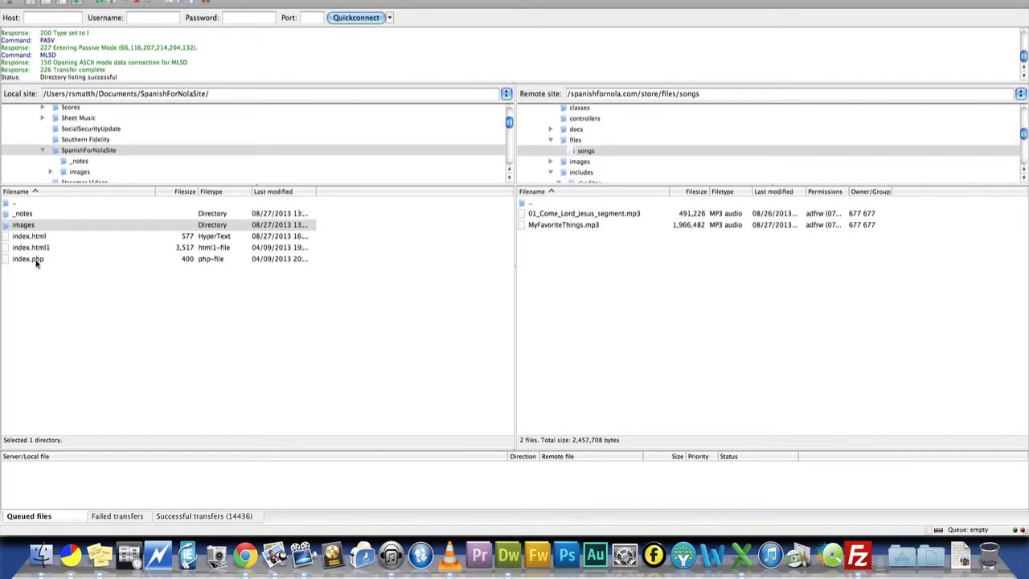
- Examine the index.html file and the contents of the images folder in the local SpanishForNolaSite directory
left_click(25, 238)
left_click(18, 217)
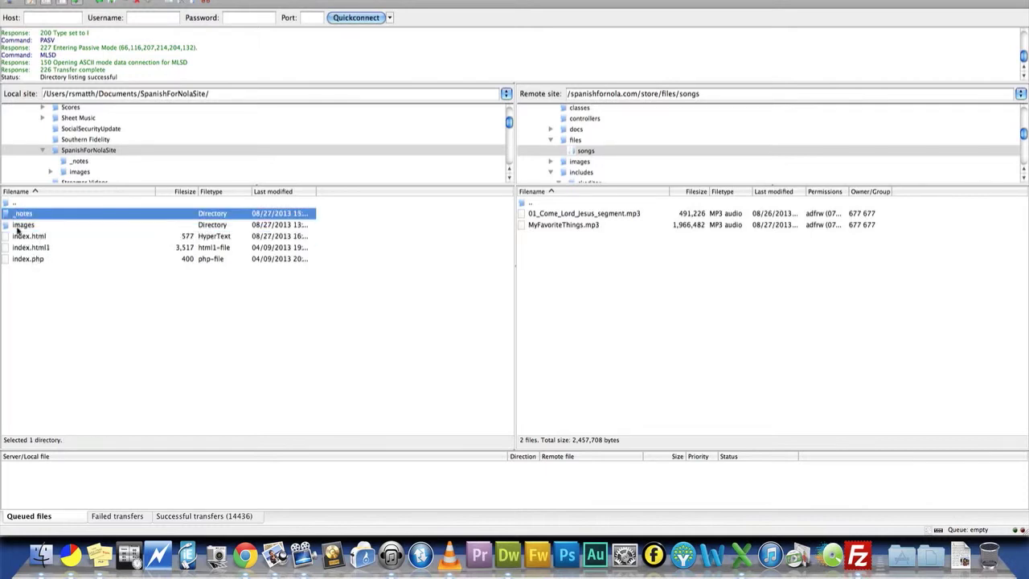
left_click(18, 226)
left_click(32, 237)
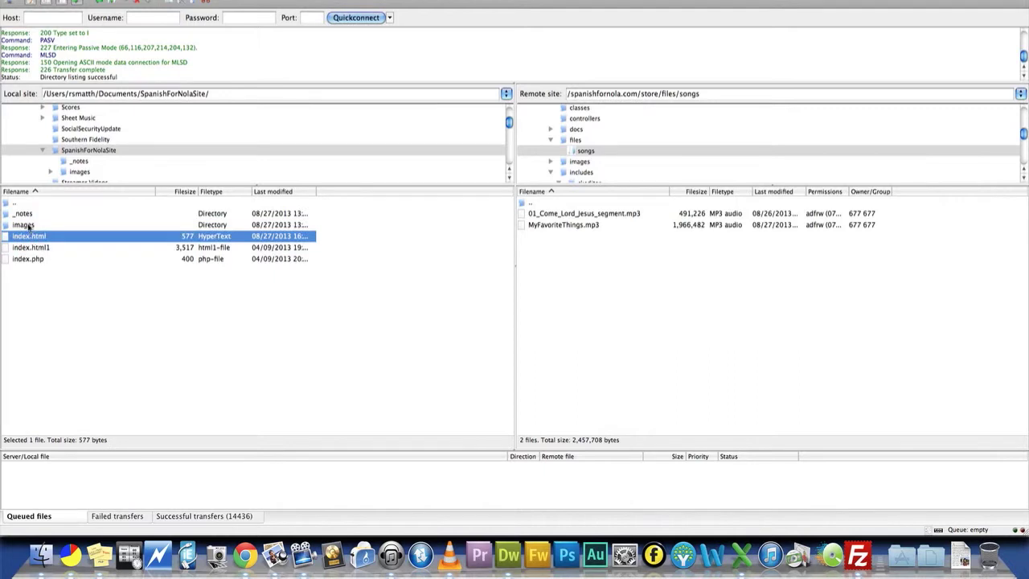
left_click(29, 226)
left_click(28, 234)
left_click(26, 226)
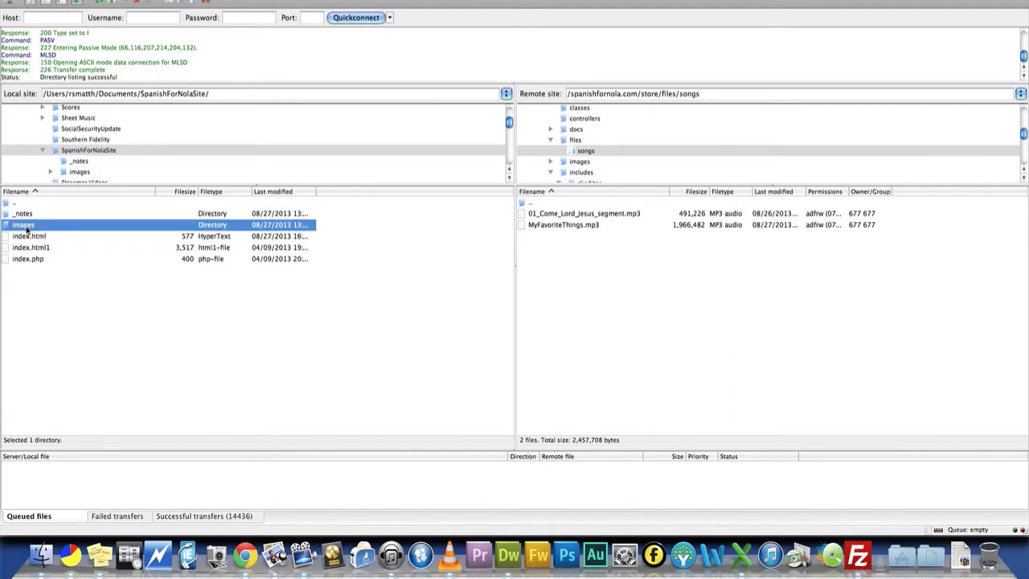
left_click(28, 235)
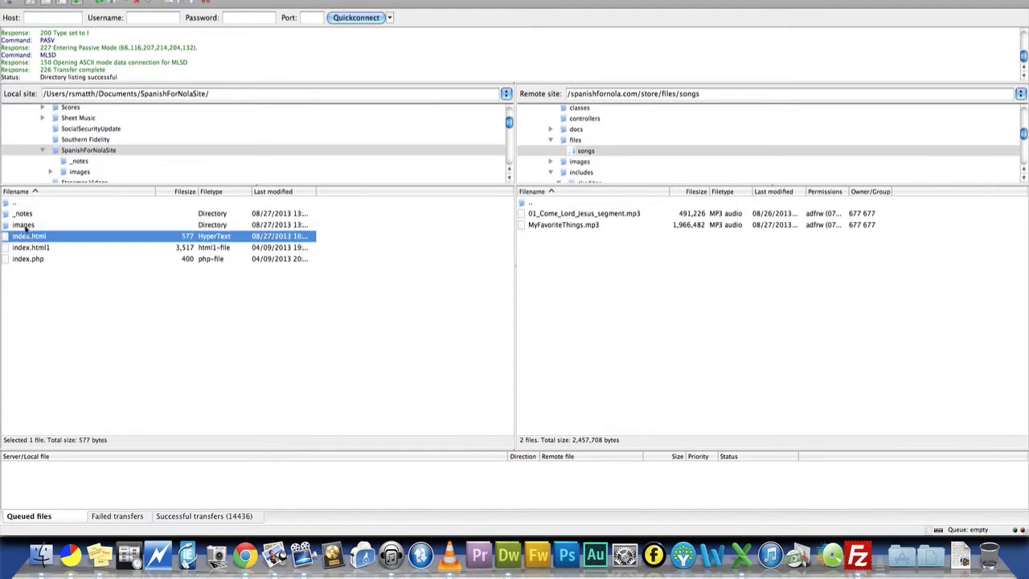
left_click(27, 226)
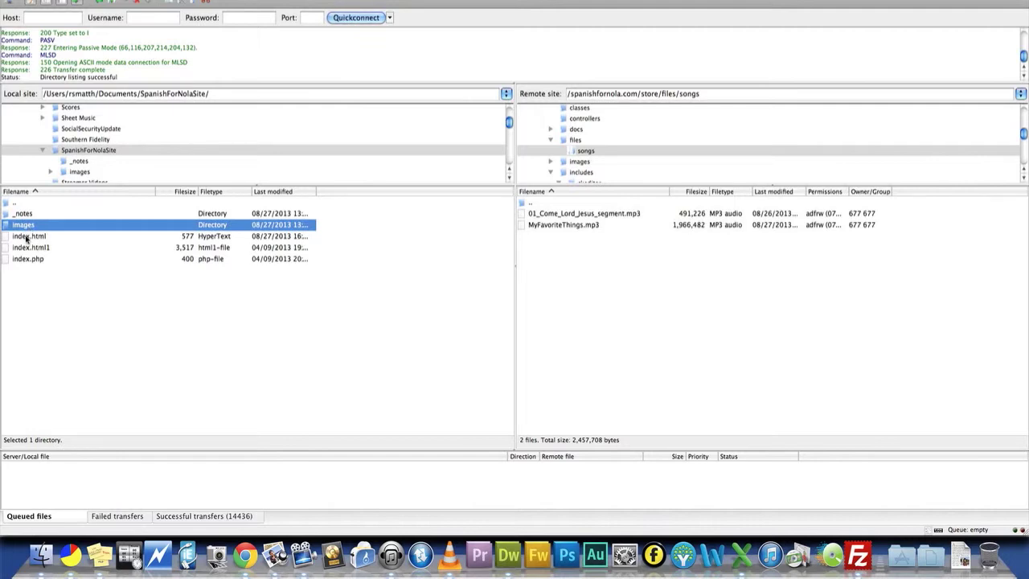
left_click(27, 235)
left_click(26, 226)
left_click(30, 234)
left_click(27, 226)
double_click(25, 225)
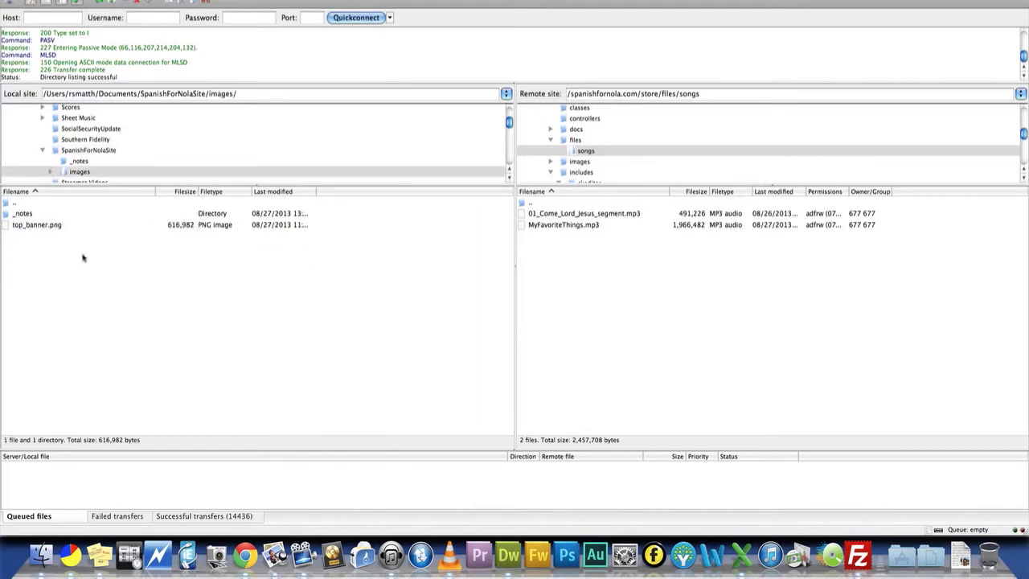
double_click(19, 204)
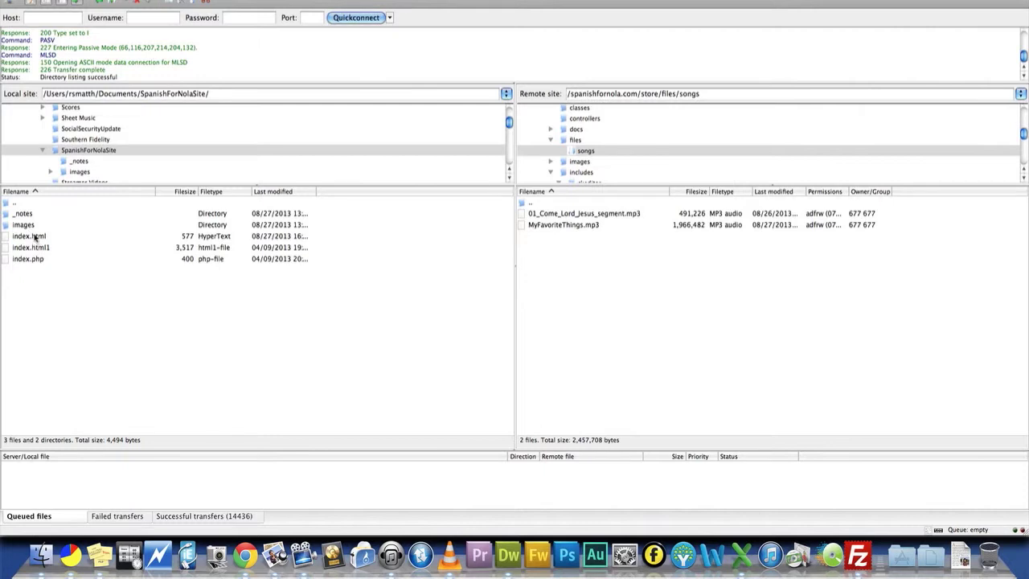
- Upload the local images folder and index.html to the remote songs directory, and switch back to Chrome
left_click(24, 226)
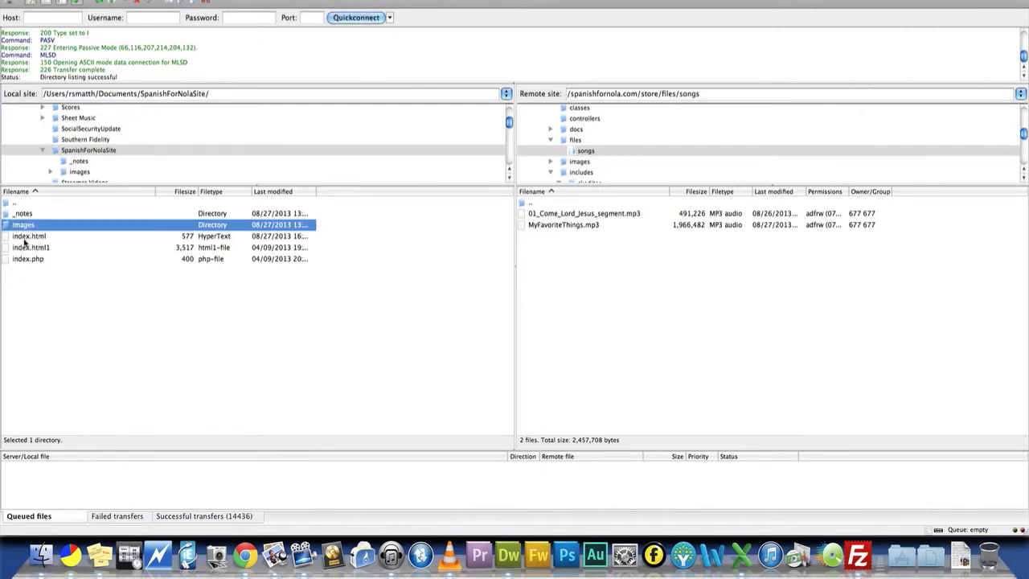
left_click(27, 236, "shift")
left_click_drag(30, 238, 562, 277)
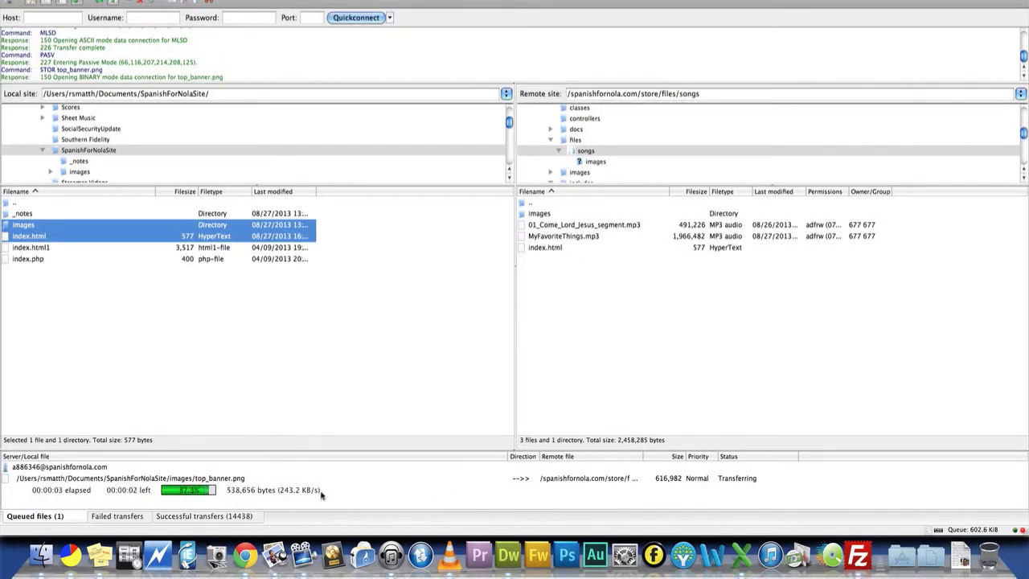
left_click(251, 555)
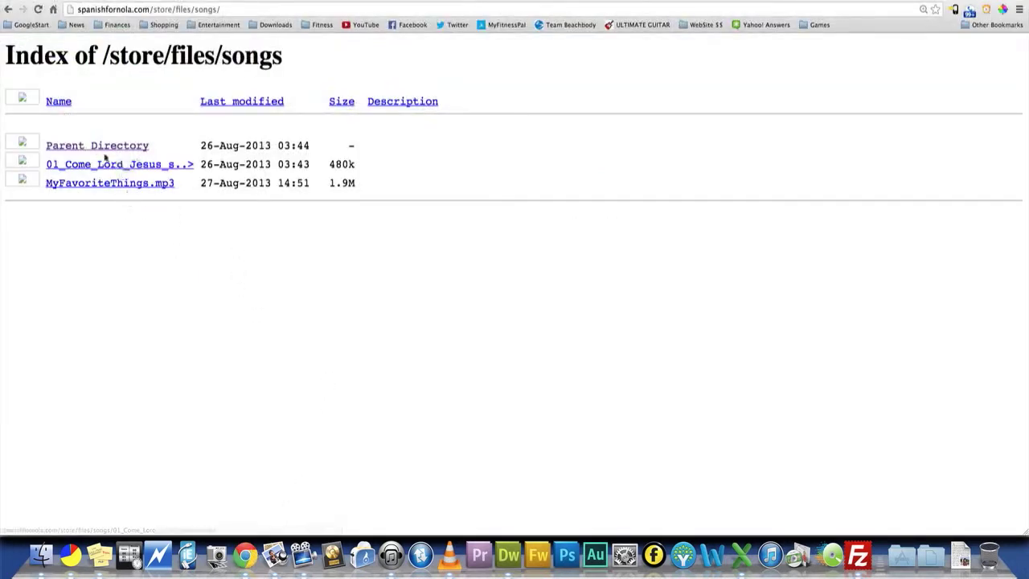
- Return to the parent files directory and reopen its songs folder to test the uploaded index page
left_click(63, 147)
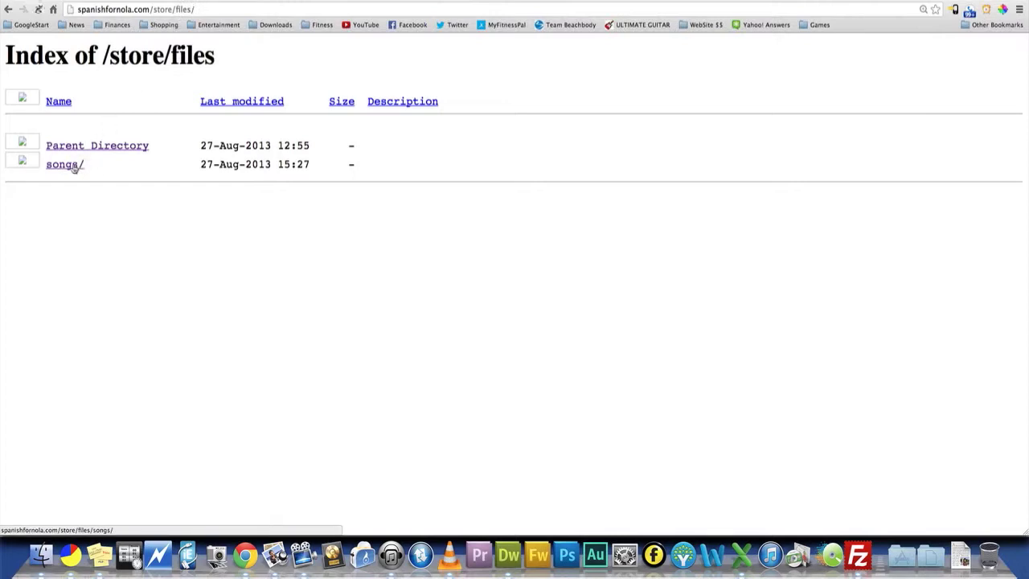
left_click(73, 166)
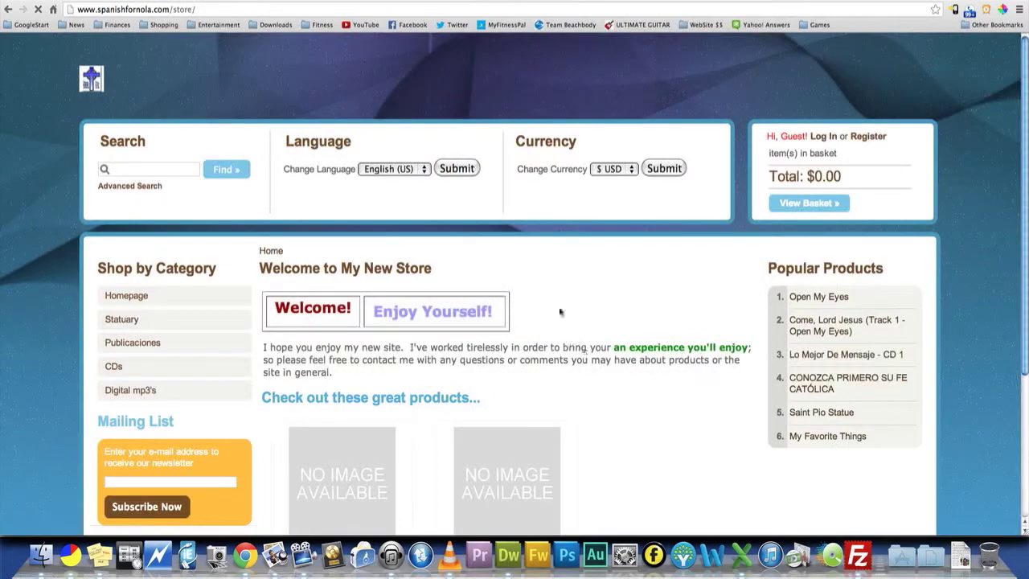
- Look over the store homepage, including its category list, welcome text, featured products and popular products
scroll(100, 195, "down", 5)
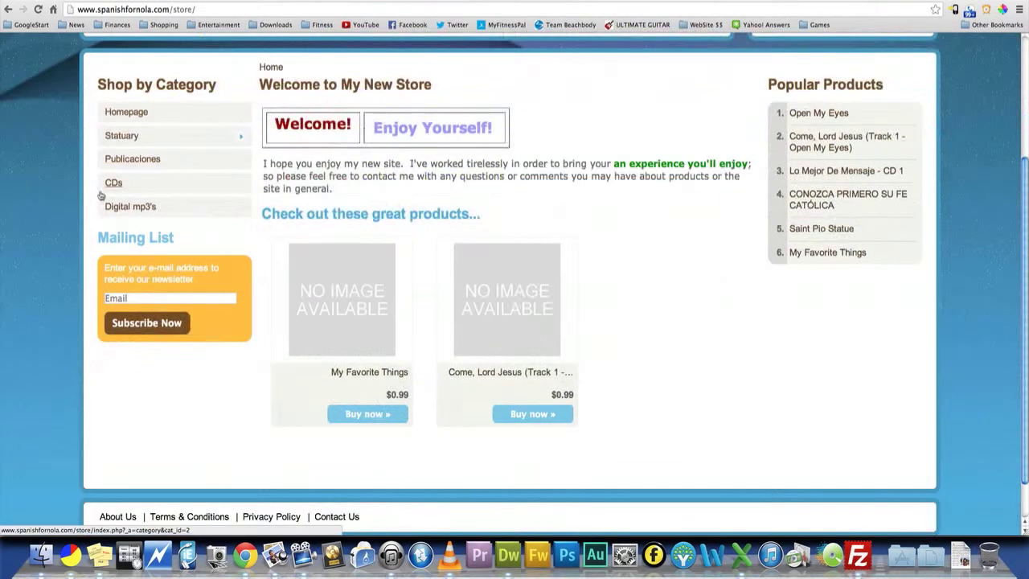
scroll(624, 211, "up", 5)
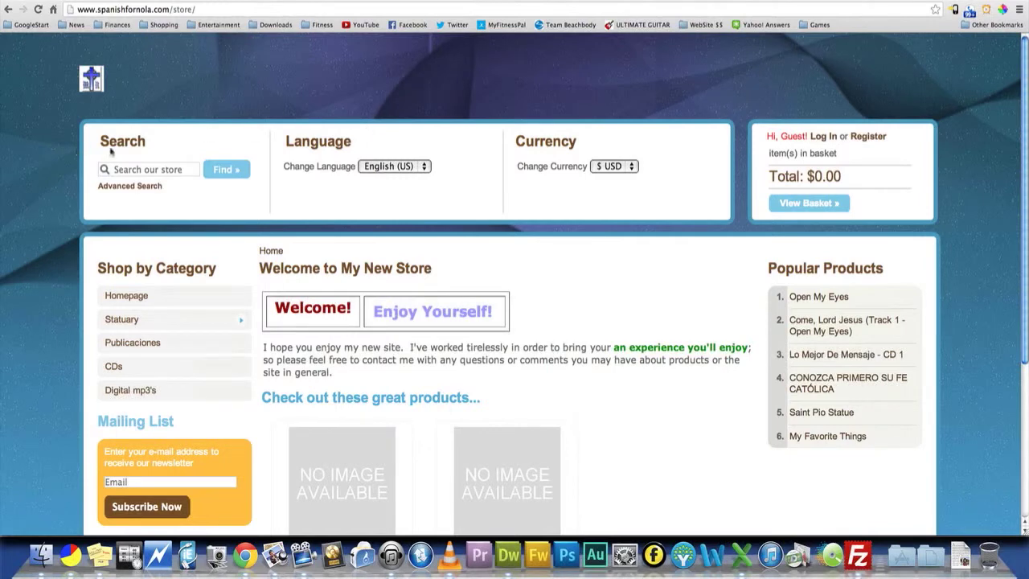
scroll(456, 230, "down", 2)
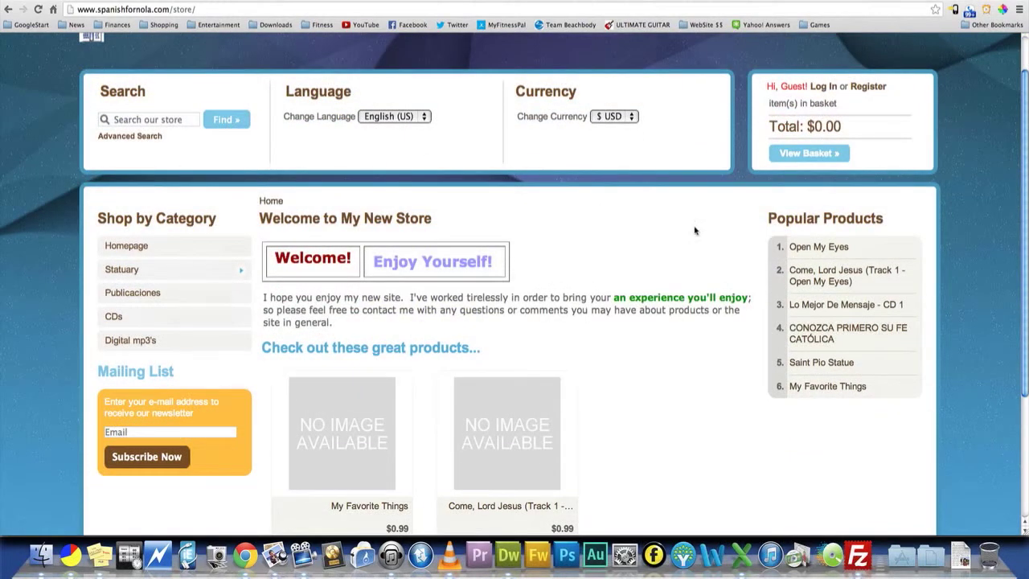
scroll(695, 239, "down", 5)
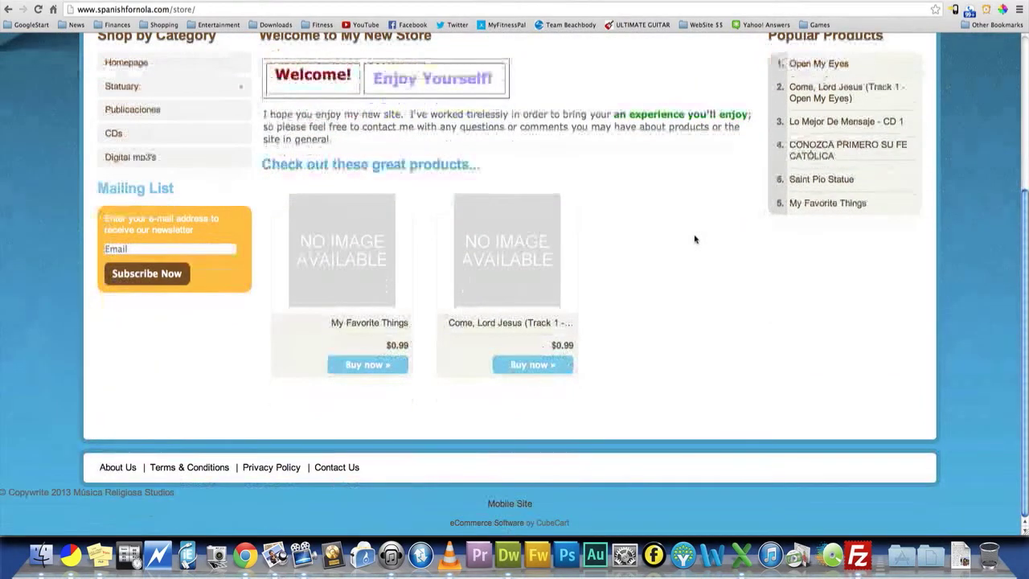
scroll(695, 238, "up", 3)
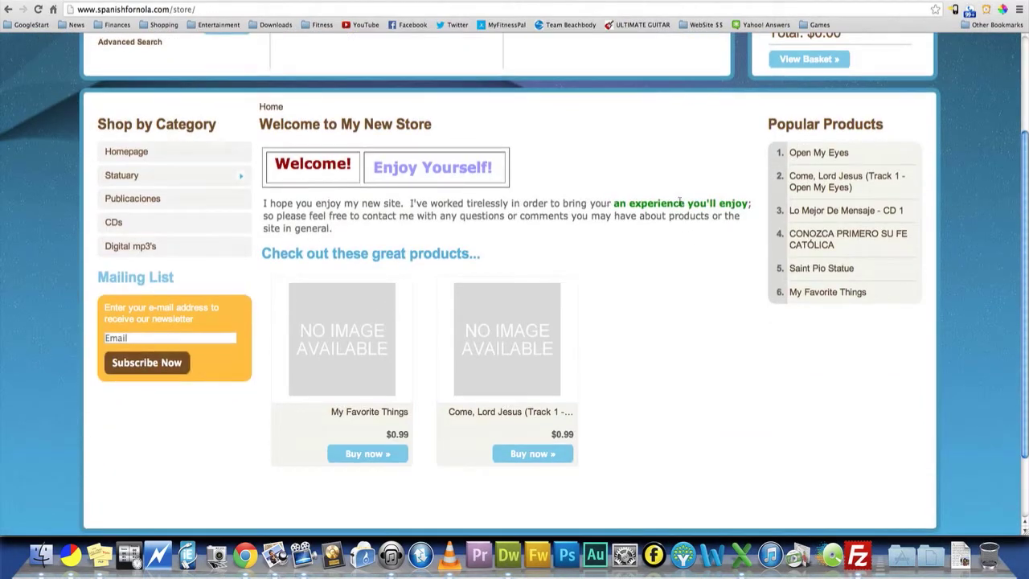
scroll(614, 203, "up", 2)
left_click(241, 207)
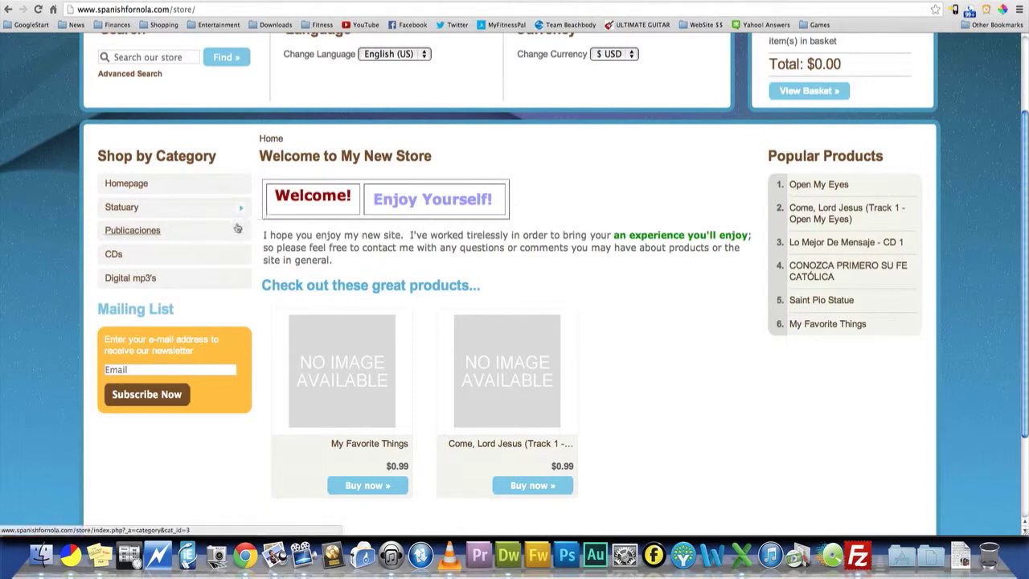